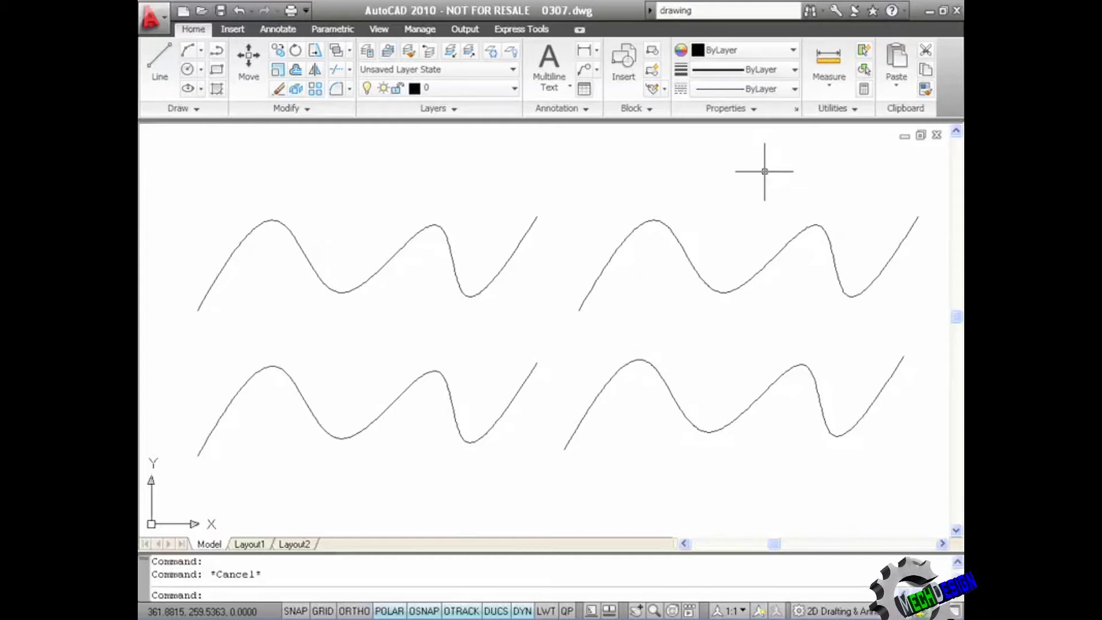
Select the left pair, then the right pair of wavy curves to confirm all four are splines.
{"action": "left_click", "coordinate": [385, 265]}
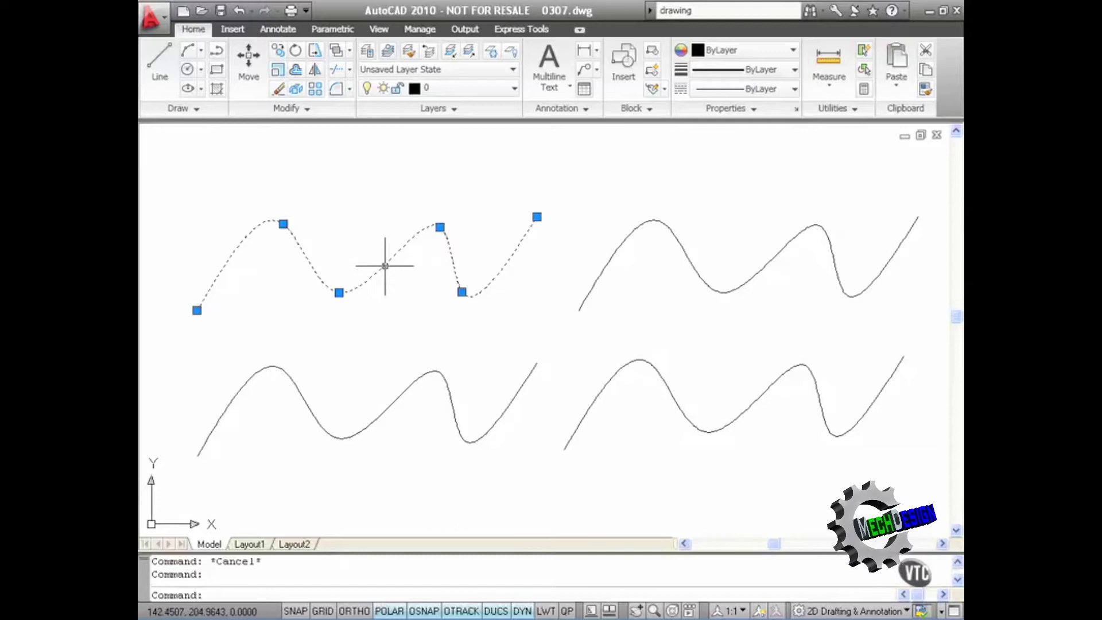
{"action": "left_click", "coordinate": [423, 380]}
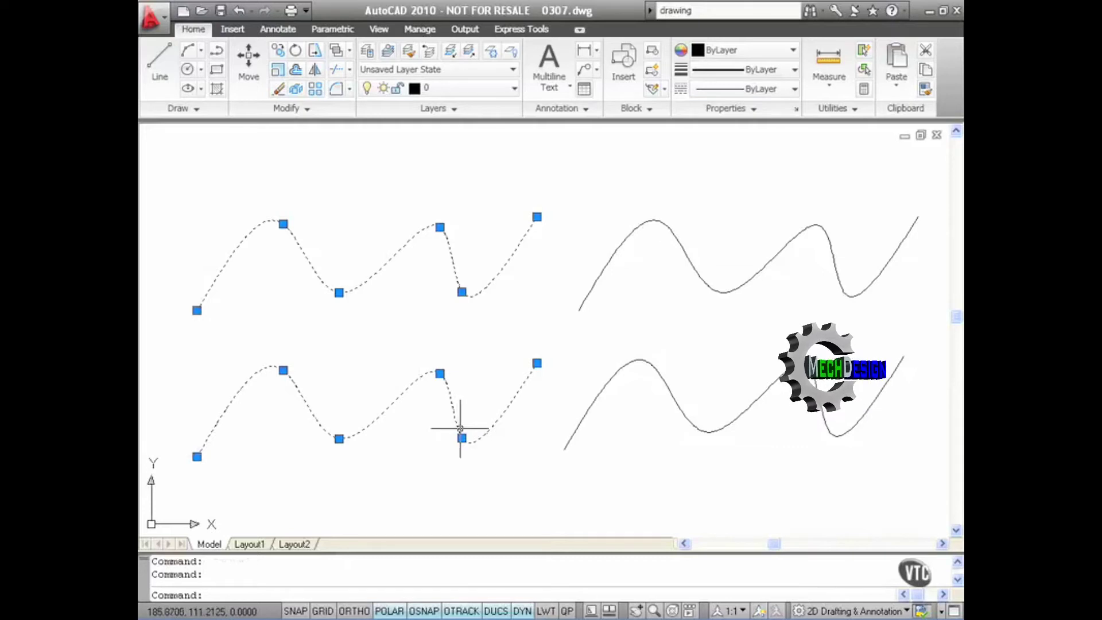
{"action": "key", "text": "Escape"}
{"action": "left_click", "coordinate": [695, 268]}
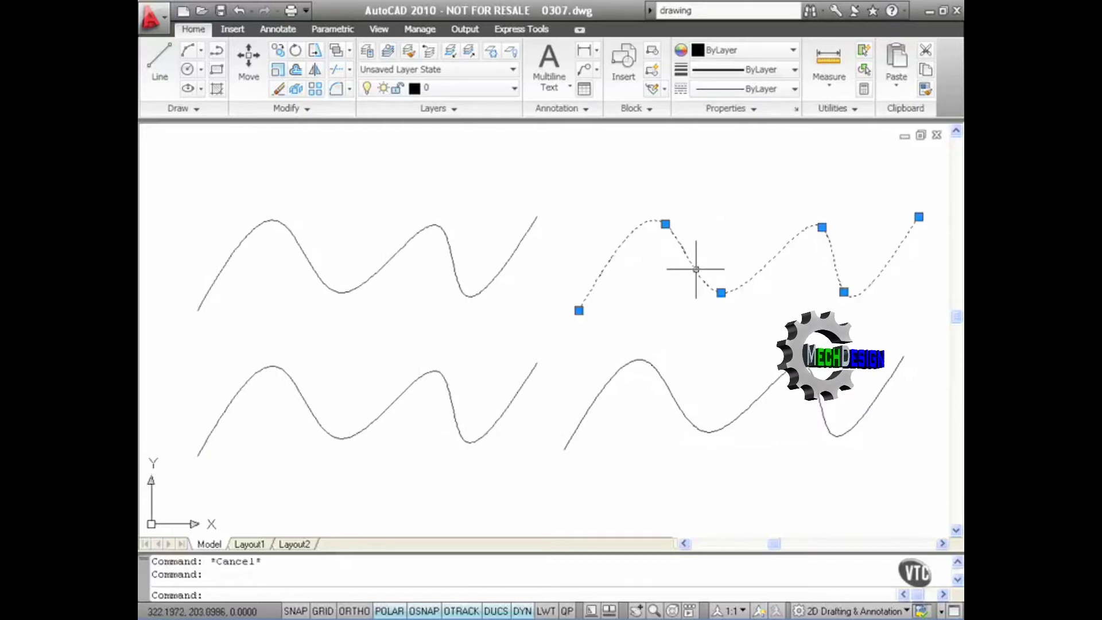
{"action": "left_click", "coordinate": [693, 422]}
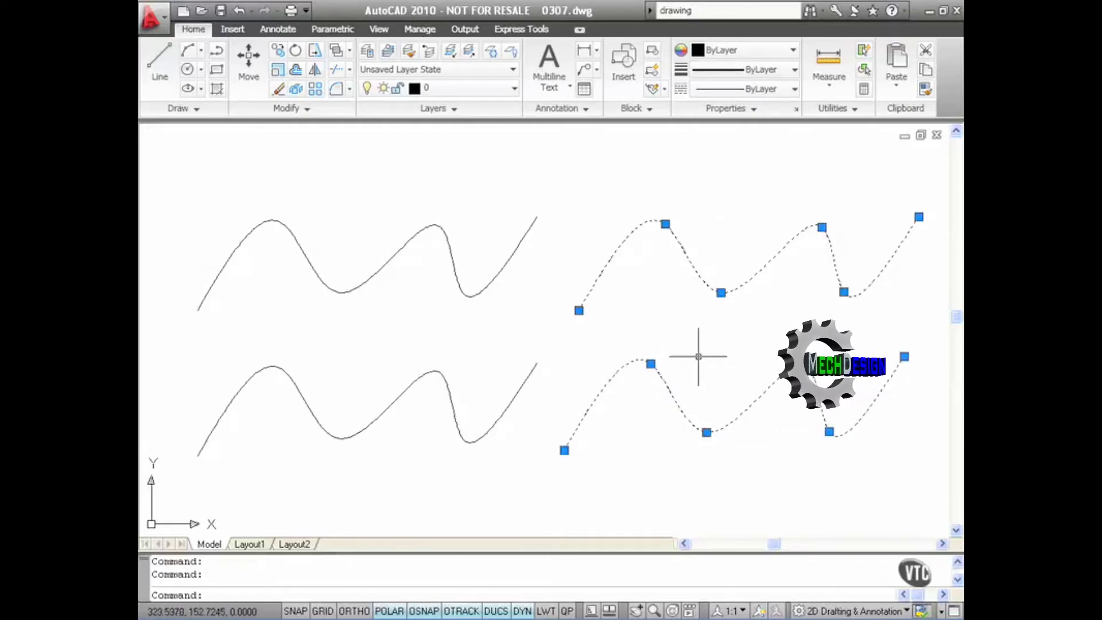
{"action": "key", "text": "Escape"}
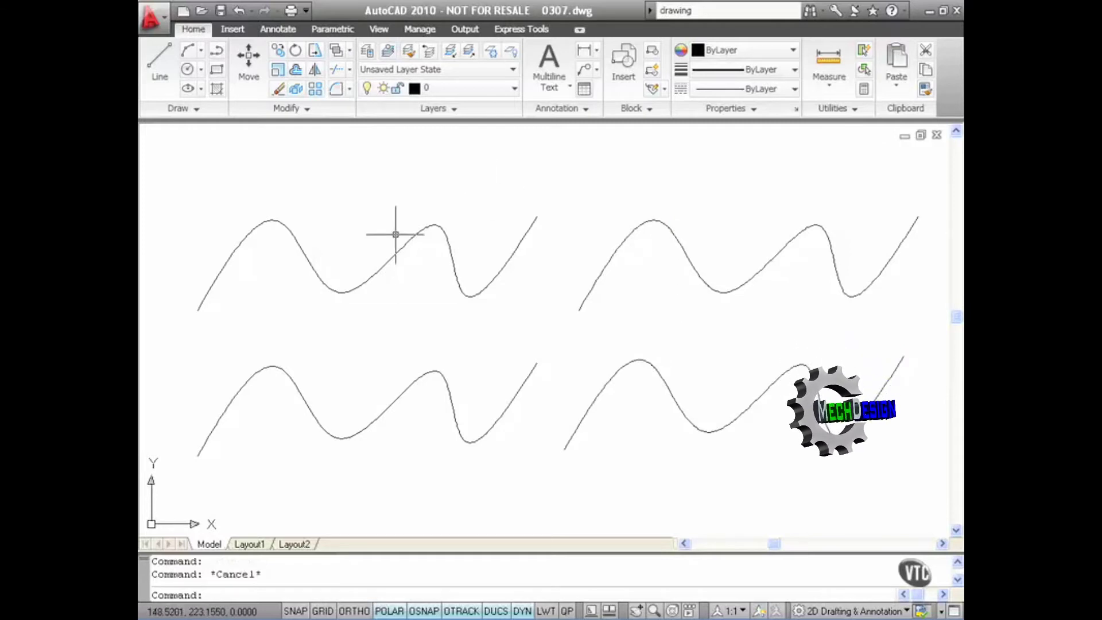
Convert the upper-left spline to a polyline at precision 10 with SPLINEDIT and inspect its dense vertices.
{"action": "double_click", "coordinate": [386, 254]}
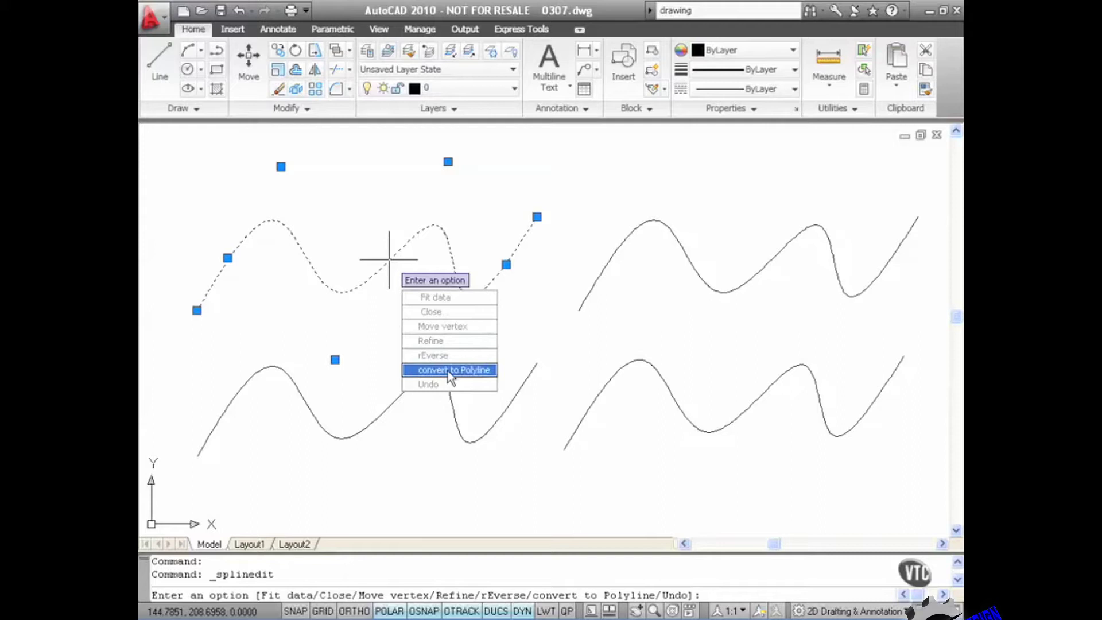
{"action": "left_click", "coordinate": [448, 371]}
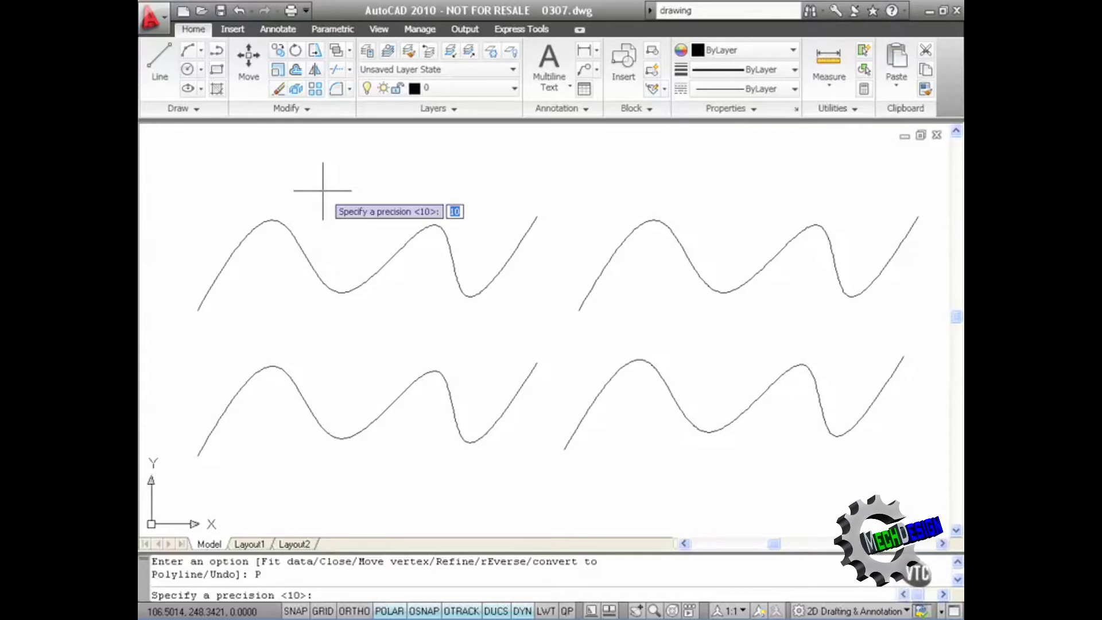
{"action": "key", "text": "Return"}
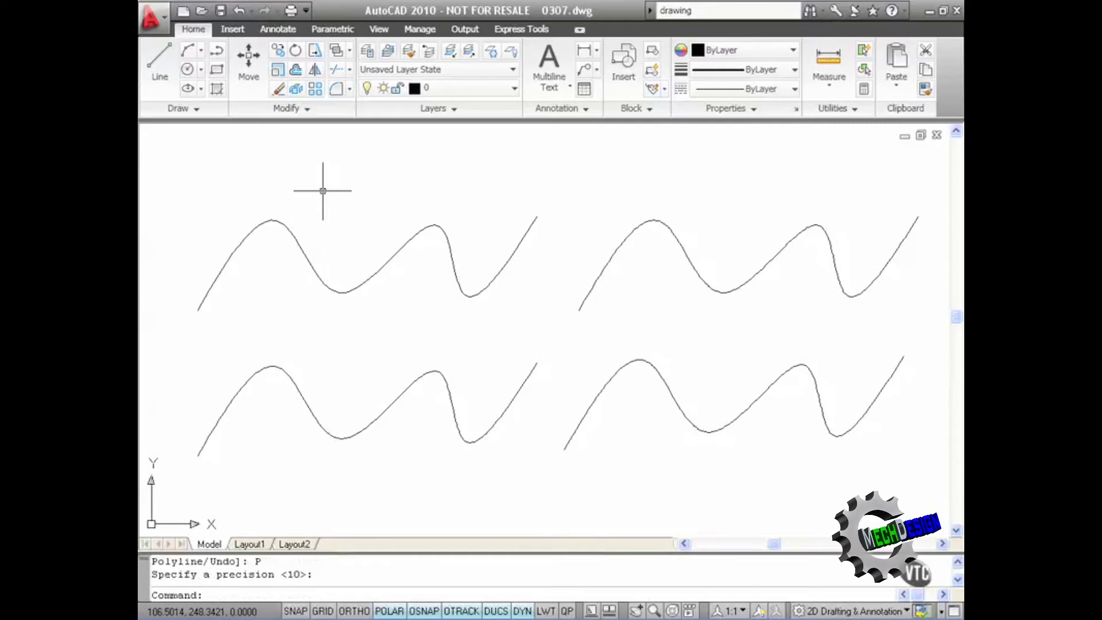
{"action": "left_click", "coordinate": [412, 235]}
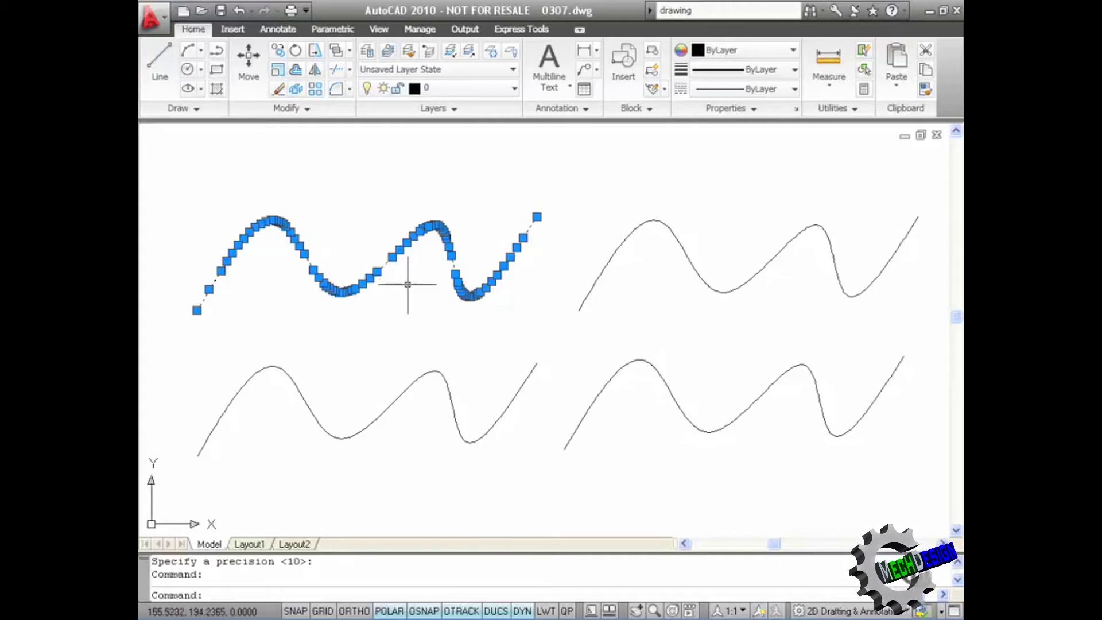
Stretch the upper-left polyline's left end vertex to a new point, revealing a sharp straight-line kink.
{"action": "key", "text": "Escape"}
{"action": "key", "text": "Escape"}
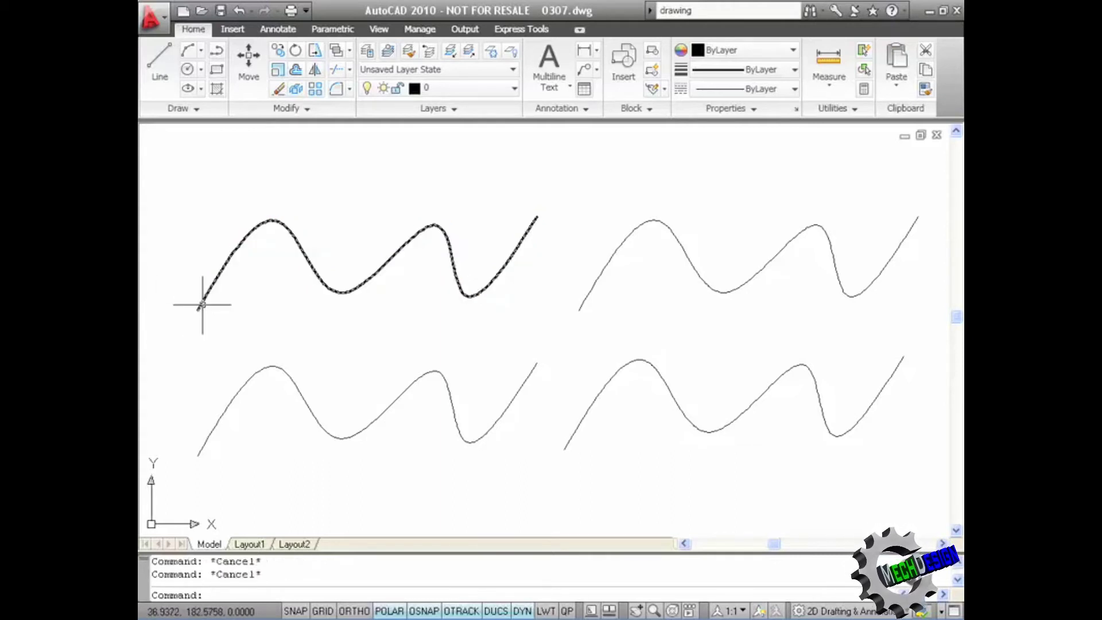
{"action": "scroll", "coordinate": [200, 307], "scroll_direction": "up", "scroll_amount": 5}
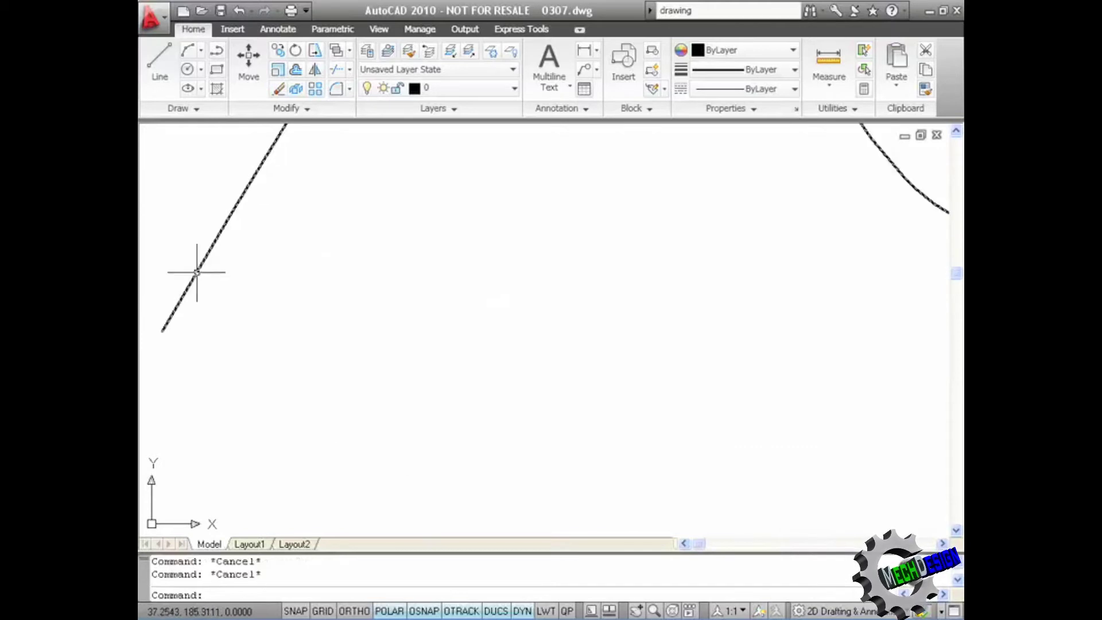
{"action": "left_click", "coordinate": [196, 276]}
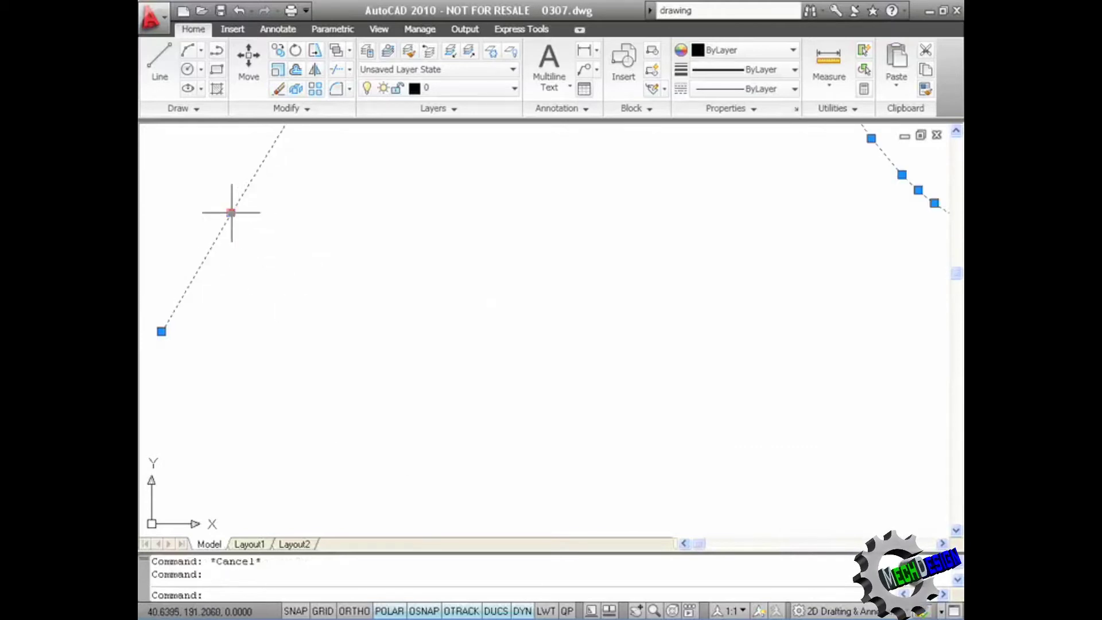
{"action": "left_click", "coordinate": [231, 212]}
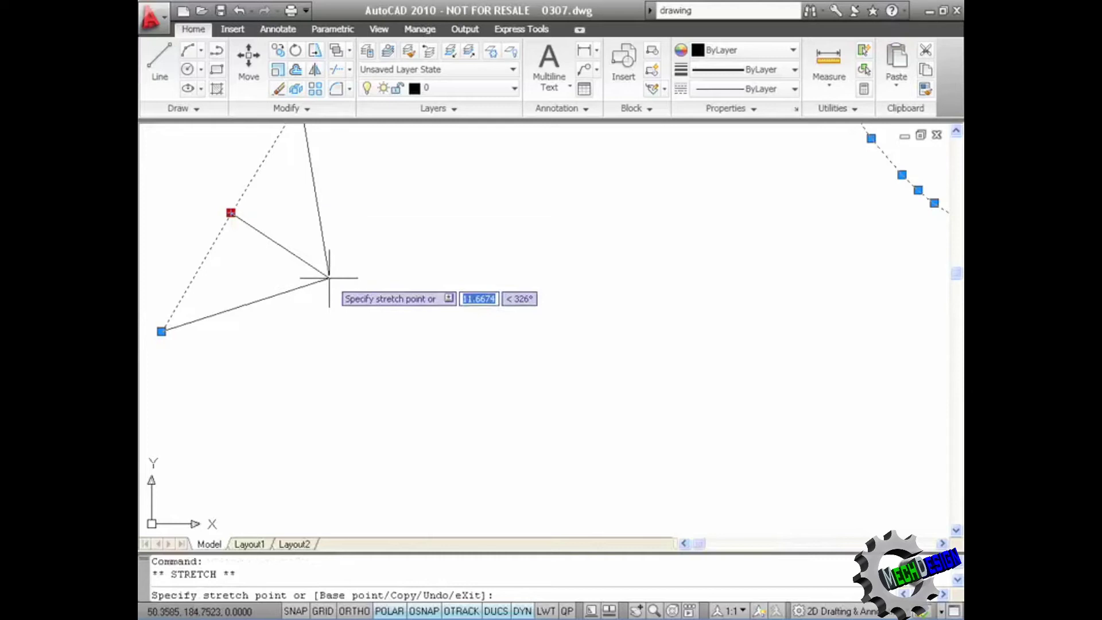
{"action": "left_click", "coordinate": [329, 277]}
{"action": "key", "text": "Escape"}
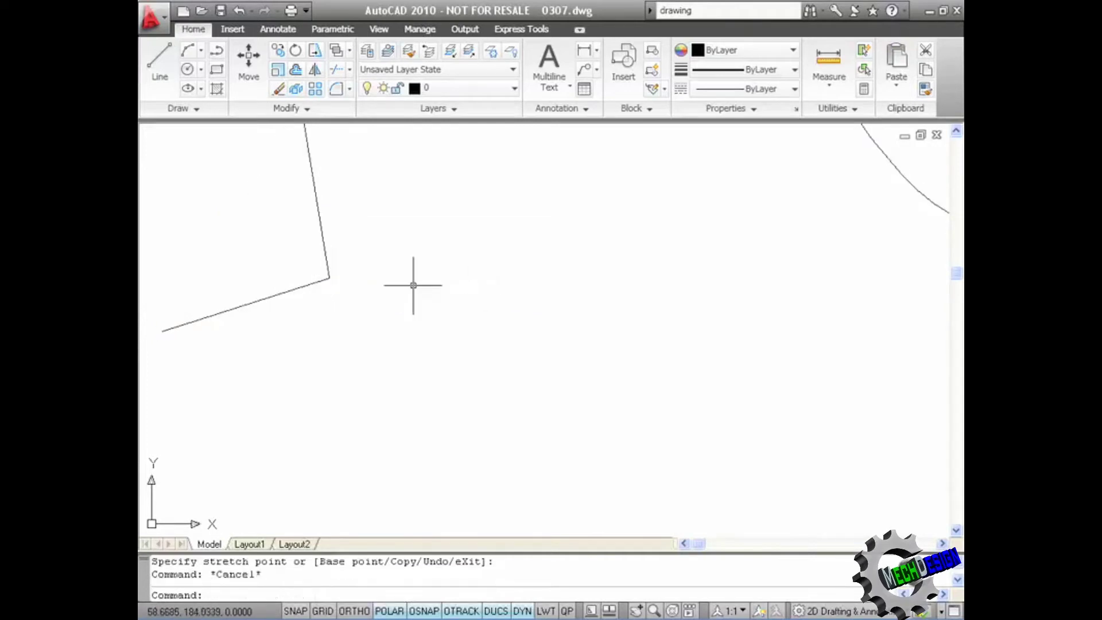
{"action": "scroll", "coordinate": [413, 285], "scroll_direction": "down", "scroll_amount": 3}
{"action": "scroll", "coordinate": [413, 285], "scroll_direction": "down", "scroll_amount": 2}
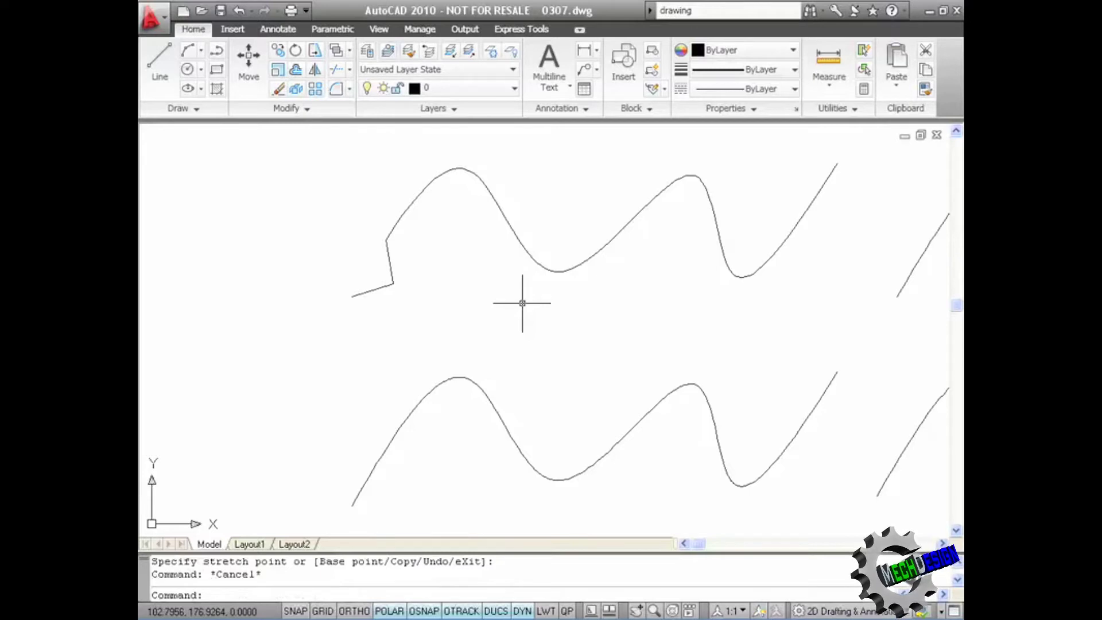
{"action": "left_click", "coordinate": [518, 239]}
{"action": "right_click", "coordinate": [485, 253]}
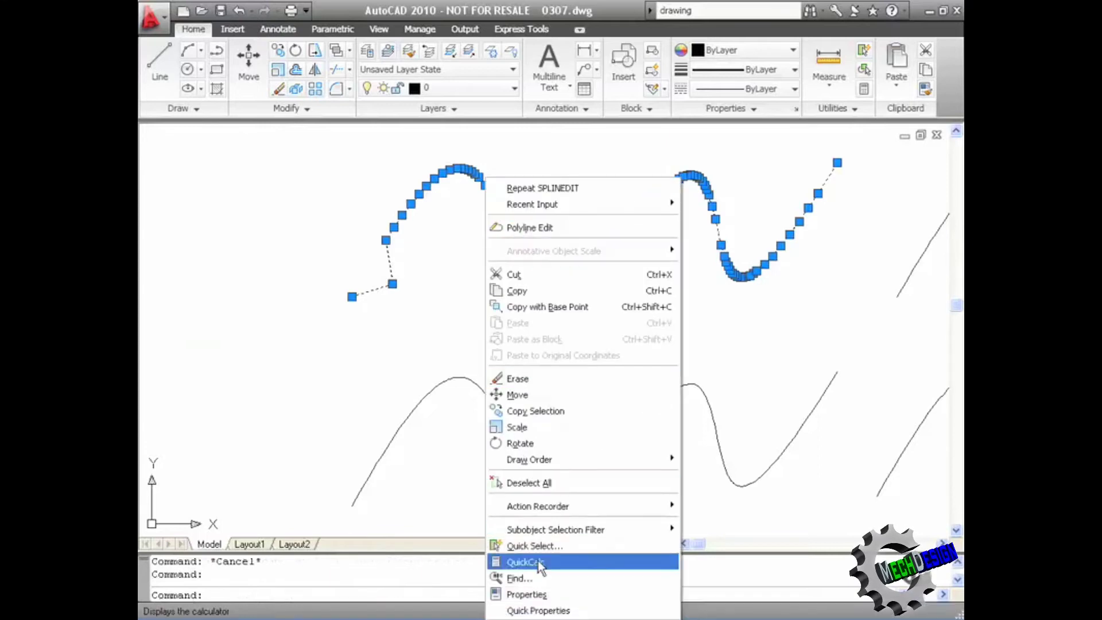
{"action": "left_click", "coordinate": [540, 595]}
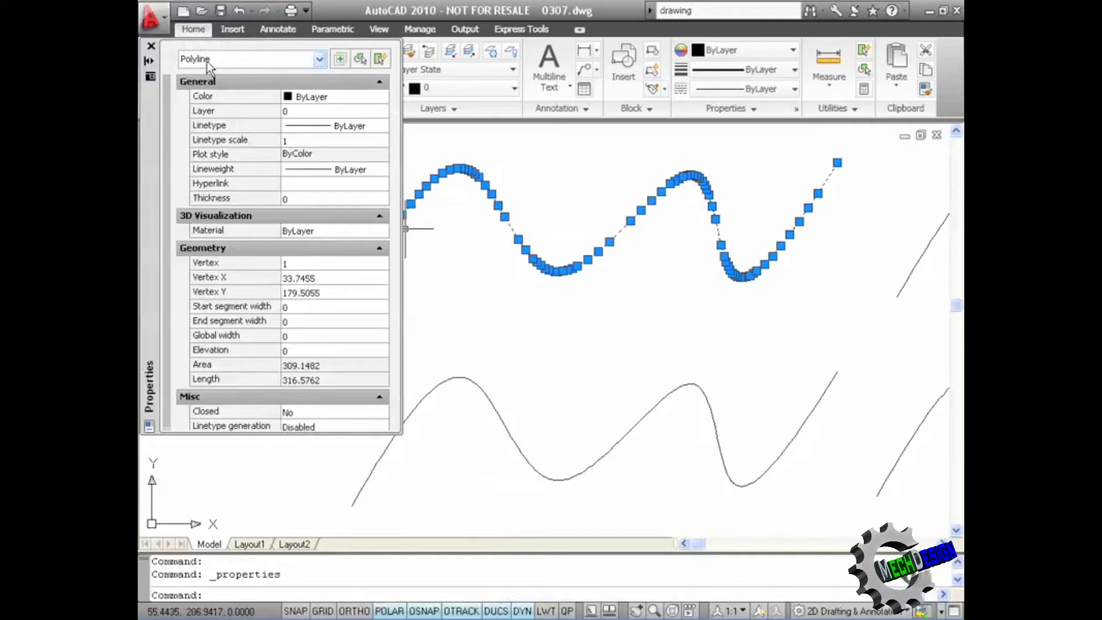
{"action": "left_click", "coordinate": [151, 45]}
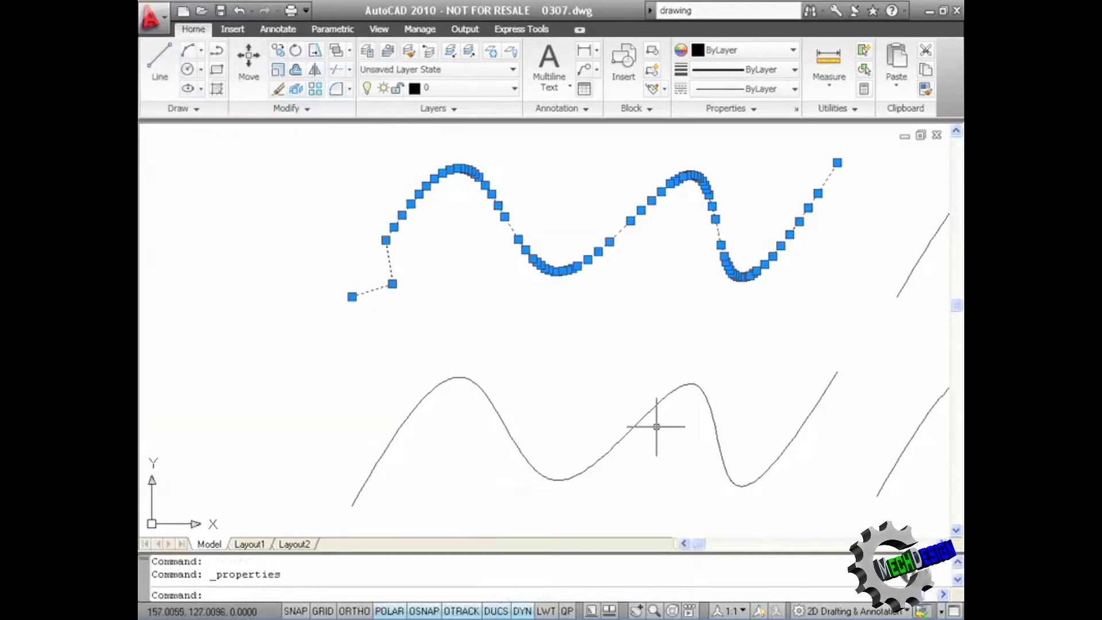
{"action": "key", "text": "Escape"}
{"action": "middle_click_drag", "start_coordinate": [610, 317], "coordinate": [462, 307]}
{"action": "scroll", "coordinate": [463, 308], "scroll_direction": "down", "scroll_amount": 2}
{"action": "mouse_move", "coordinate": [578, 307]}
{"action": "middle_mouse_down"}
{"action": "mouse_move", "coordinate": [496, 309]}
{"action": "mouse_move", "coordinate": [491, 325]}
{"action": "middle_mouse_up"}
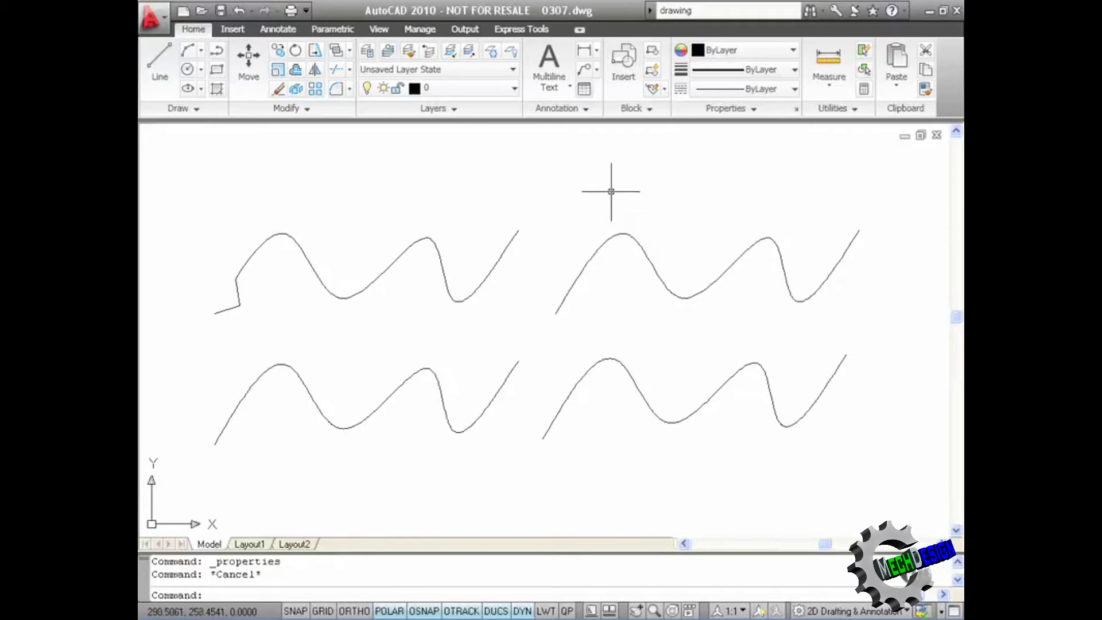
Convert the upper-right spline to a polyline at precision 10 with PEDIT.
{"action": "type", "text": "pe"}
{"action": "key", "text": "Return"}
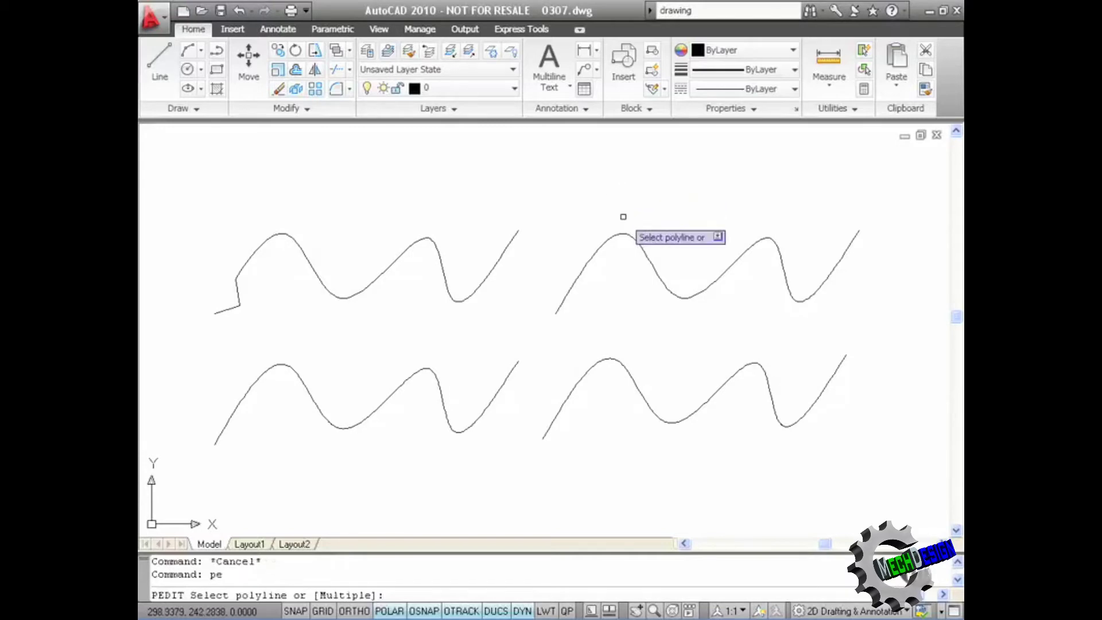
{"action": "left_click", "coordinate": [623, 234]}
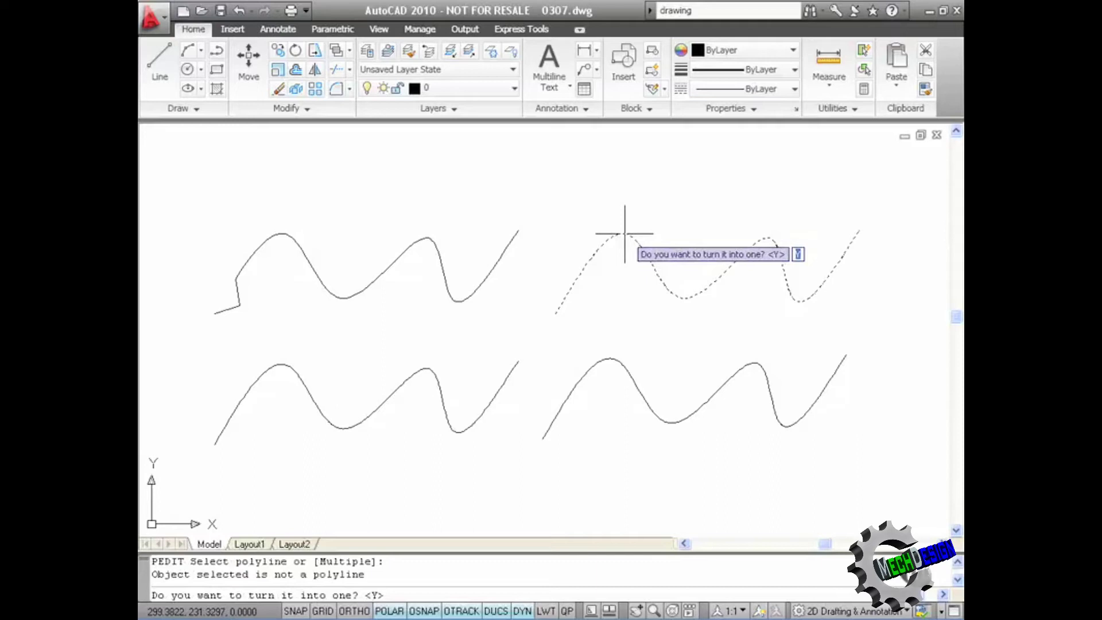
{"action": "key", "text": "Return"}
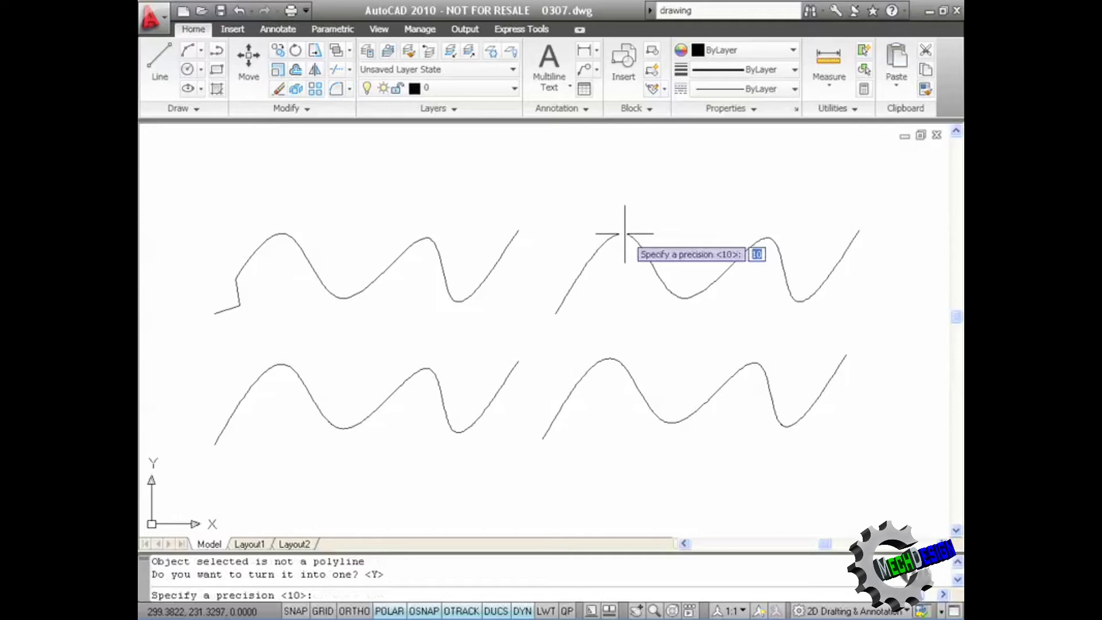
{"action": "key", "text": "Return"}
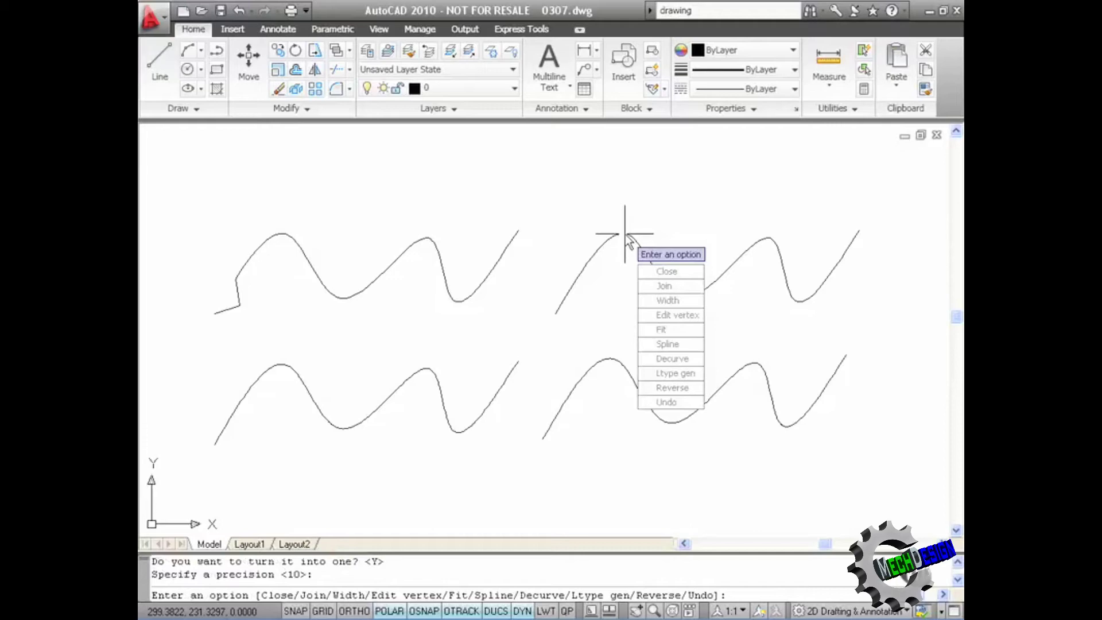
{"action": "key", "text": "Return"}
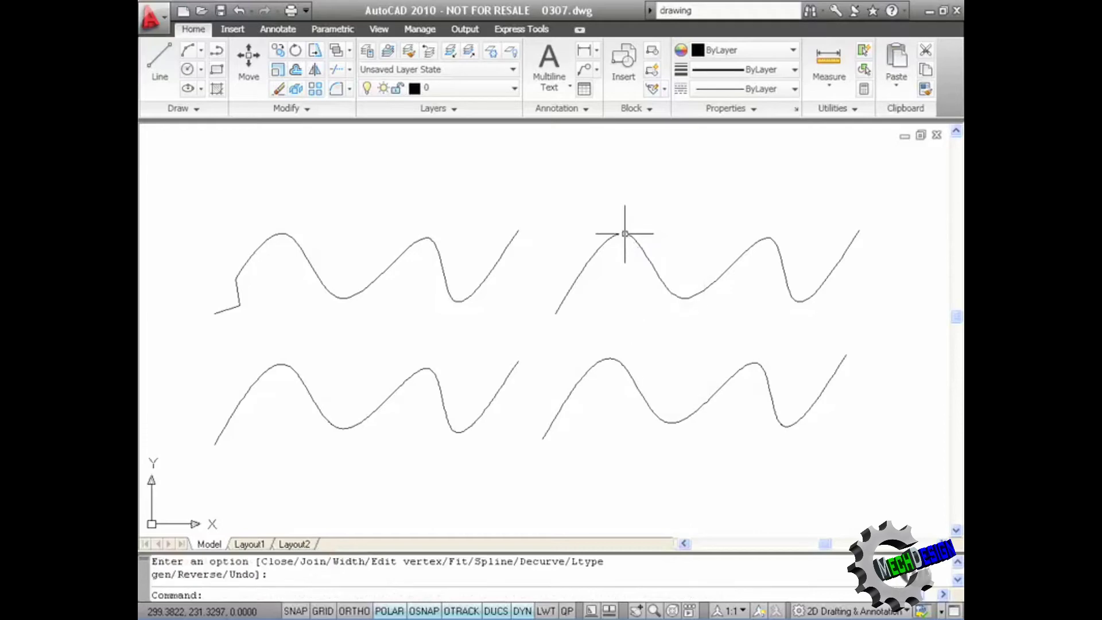
Drag a vertex near the upper-right polyline's left end lower, creating a sharp zigzag.
{"action": "left_click", "coordinate": [591, 240]}
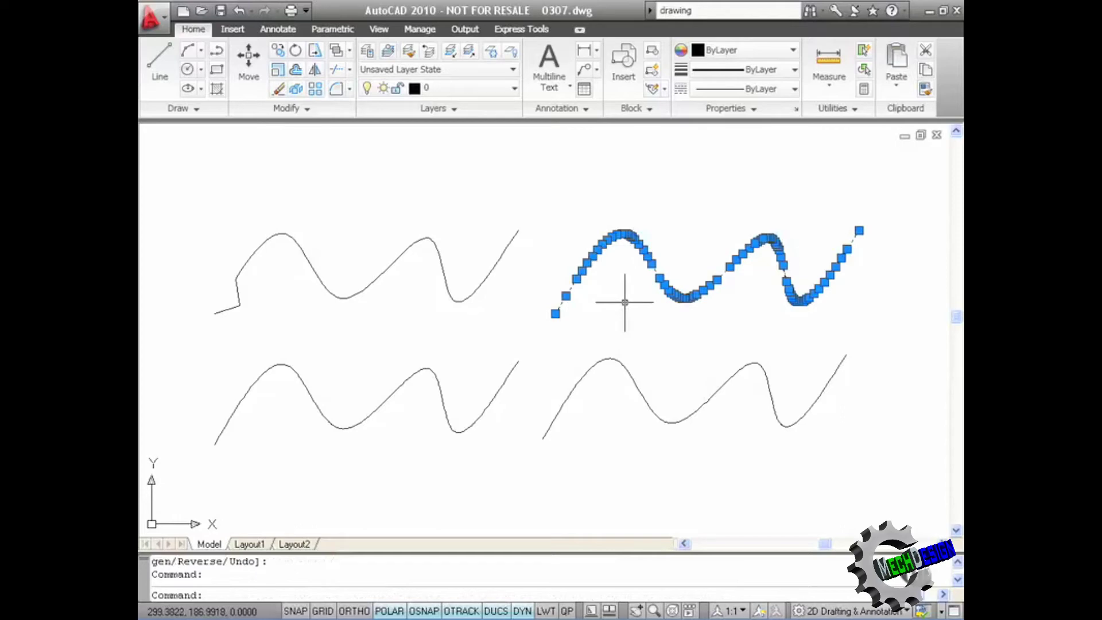
{"action": "left_click", "coordinate": [565, 296]}
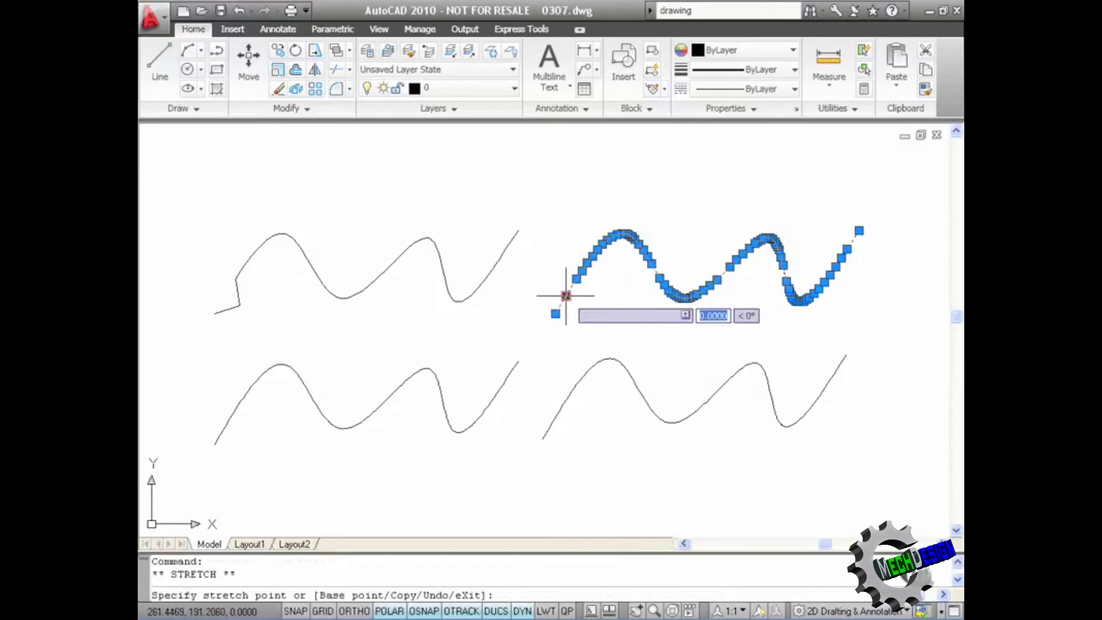
{"action": "left_click", "coordinate": [611, 314]}
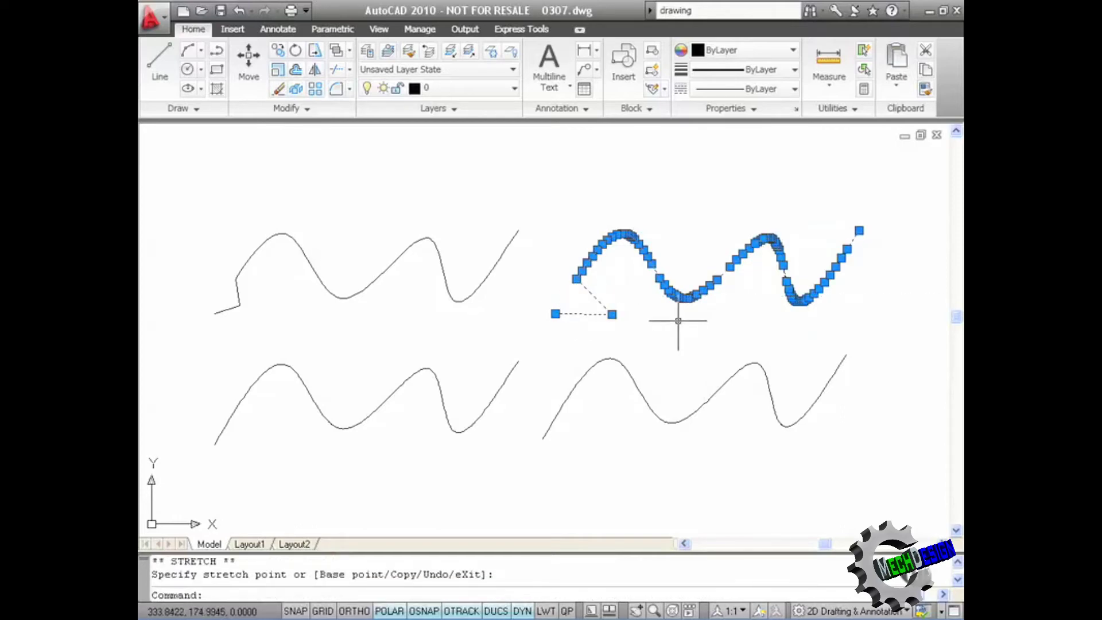
{"action": "key", "text": "Escape"}
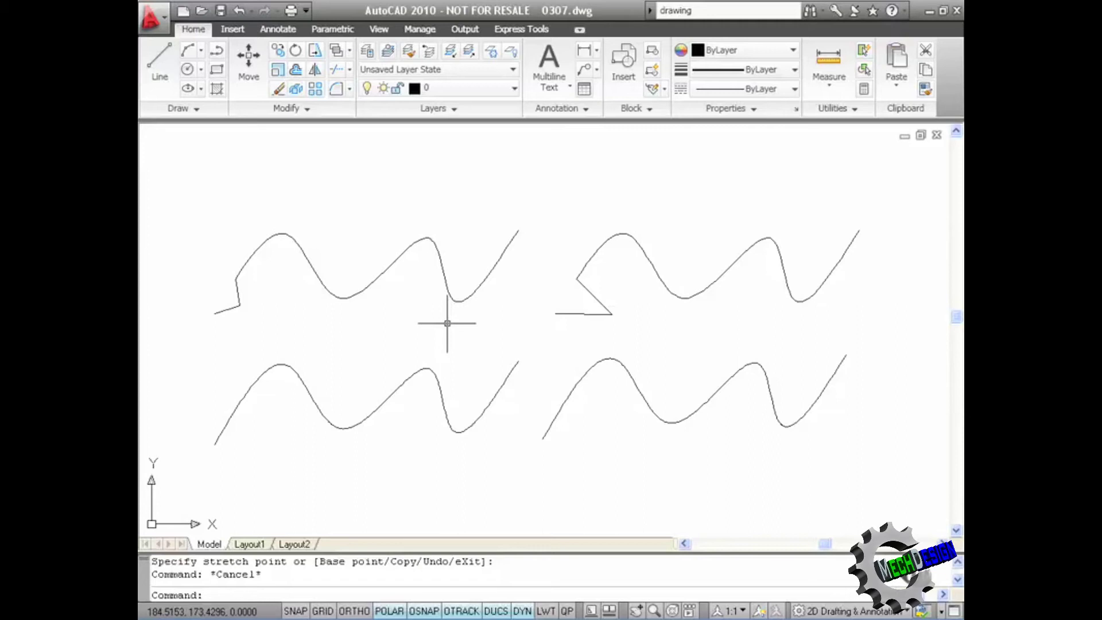
{"action": "type", "text": "pline"}
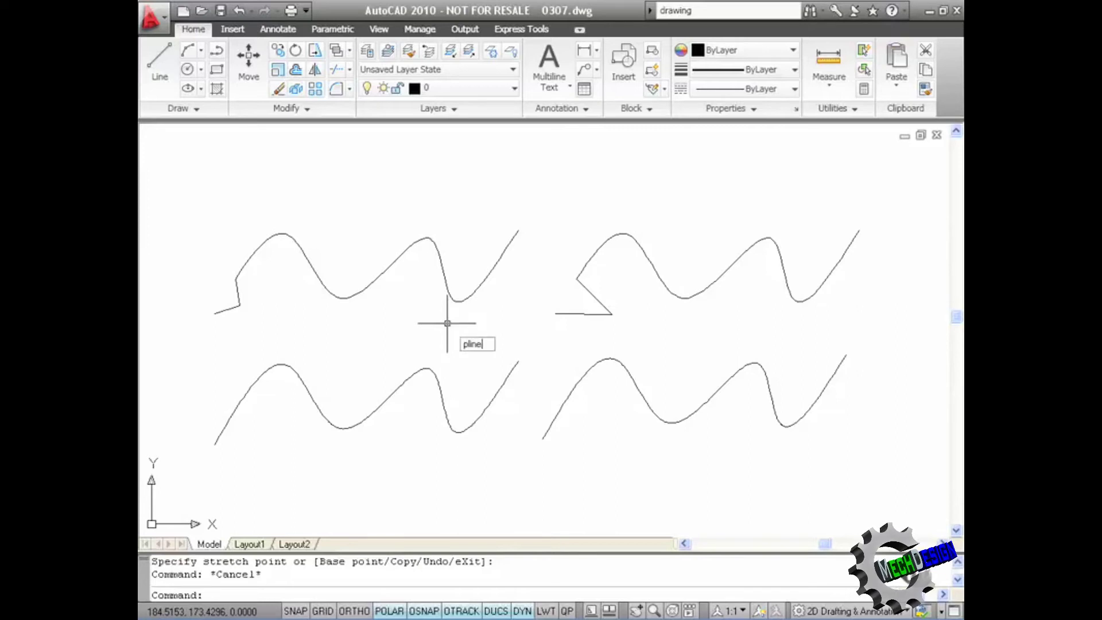
{"action": "type", "text": "convert"}
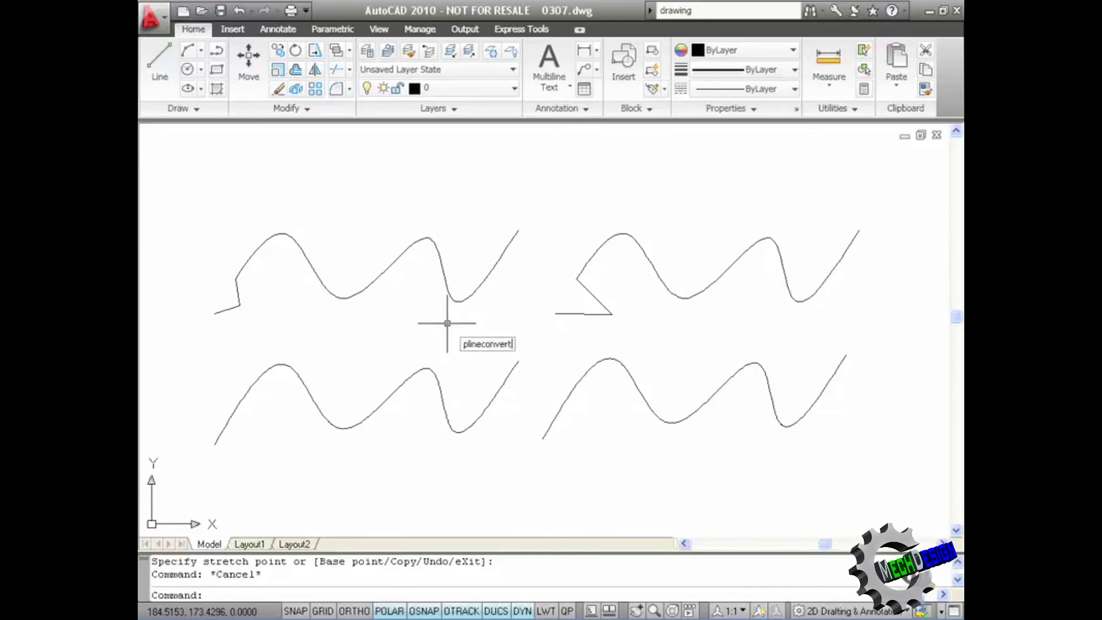
{"action": "type", "text": "mode"}
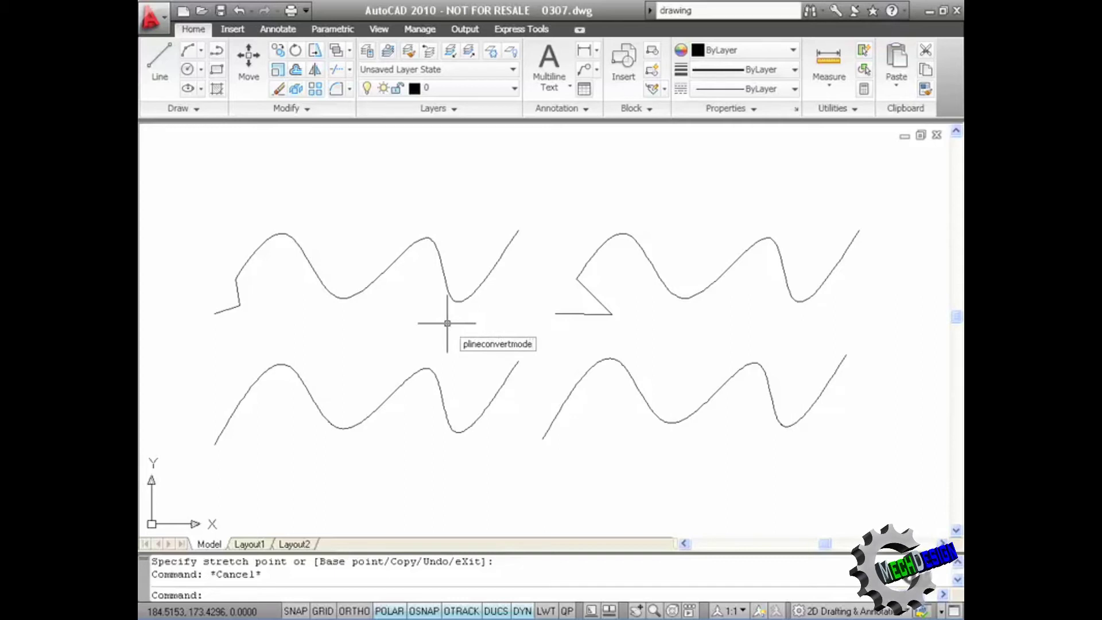
{"action": "key", "text": "Return"}
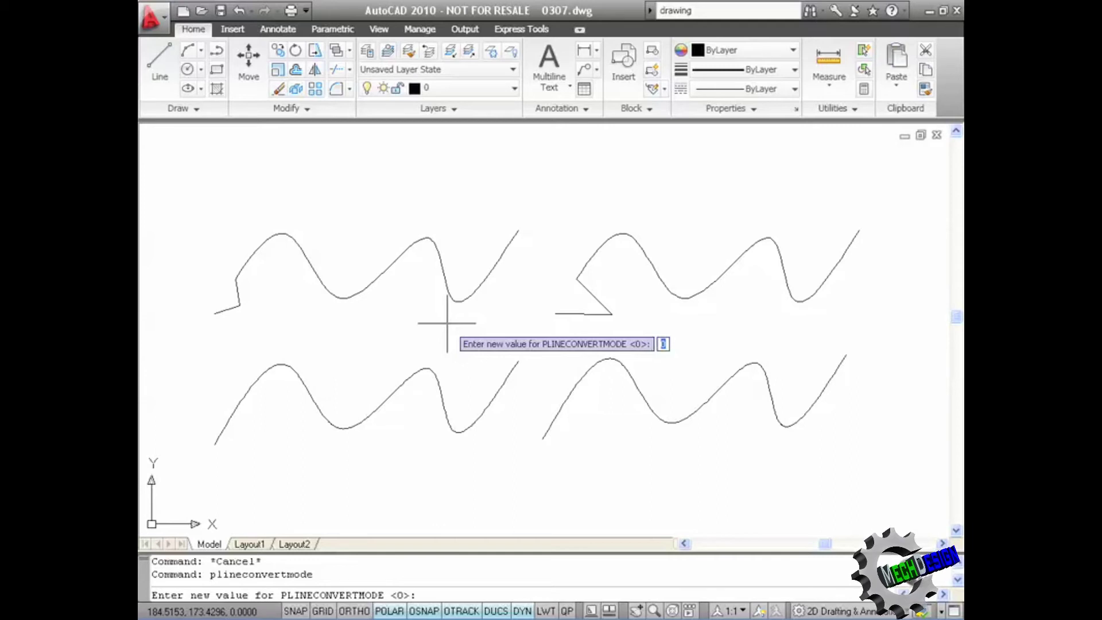
{"action": "key", "text": "Return"}
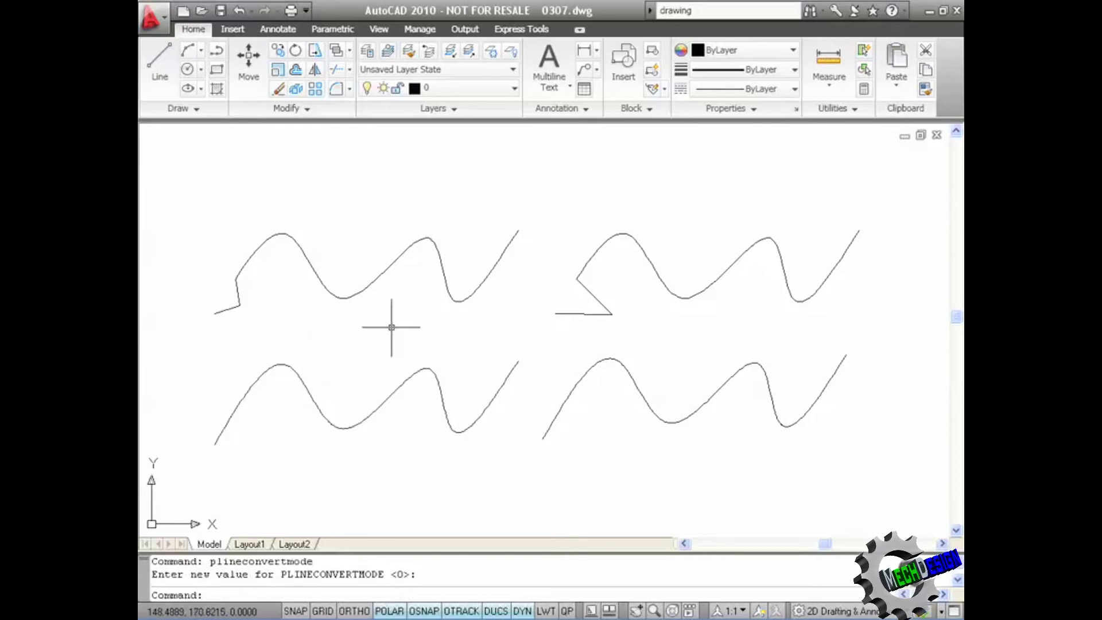
Convert the lower-left spline to a polyline at precision 10 with PEDIT.
{"action": "type", "text": "pe"}
{"action": "key", "text": "Return"}
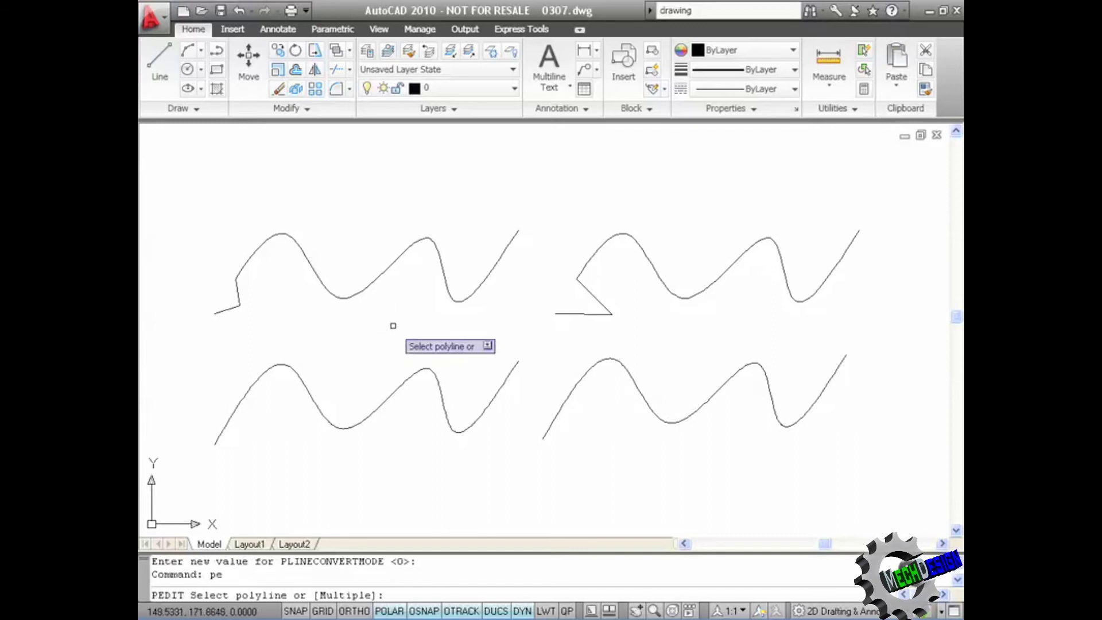
{"action": "left_click", "coordinate": [304, 384]}
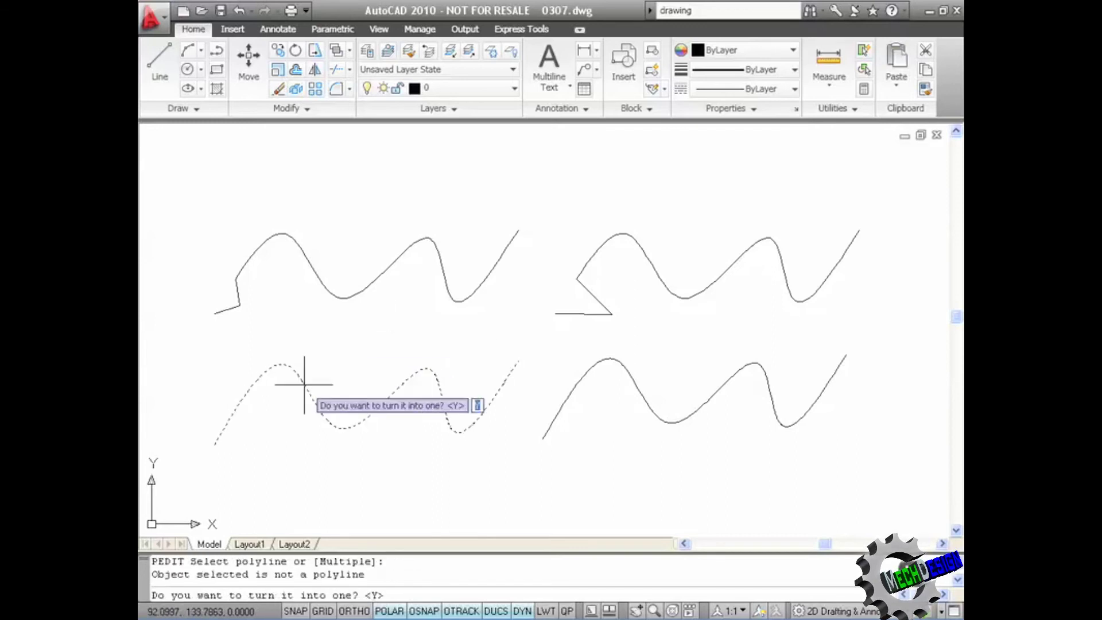
{"action": "key", "text": "Return"}
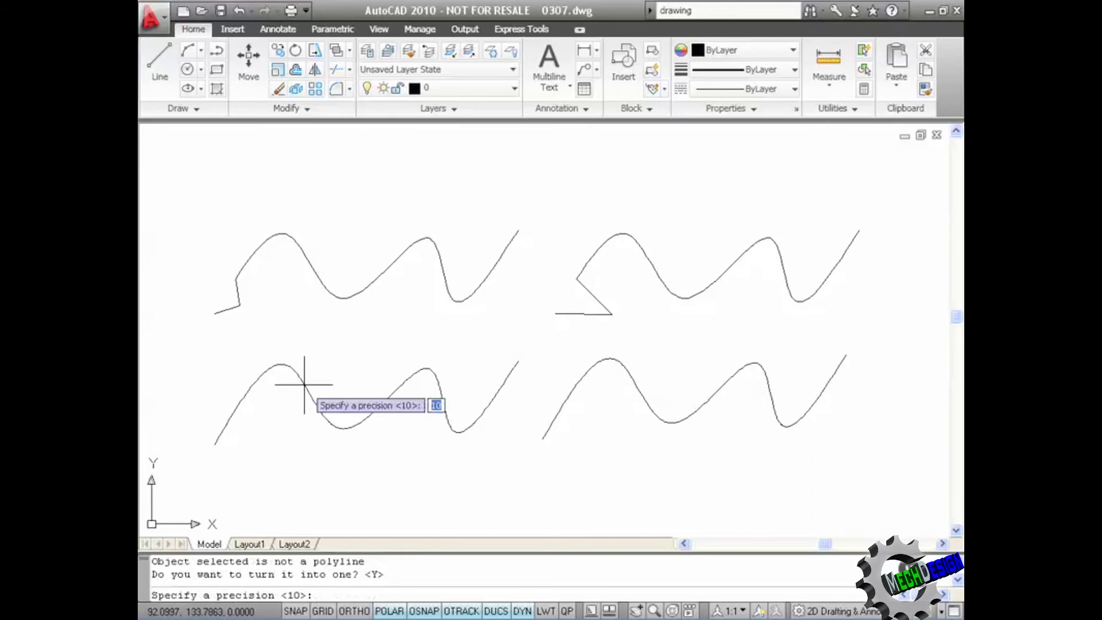
{"action": "key", "text": "Return"}
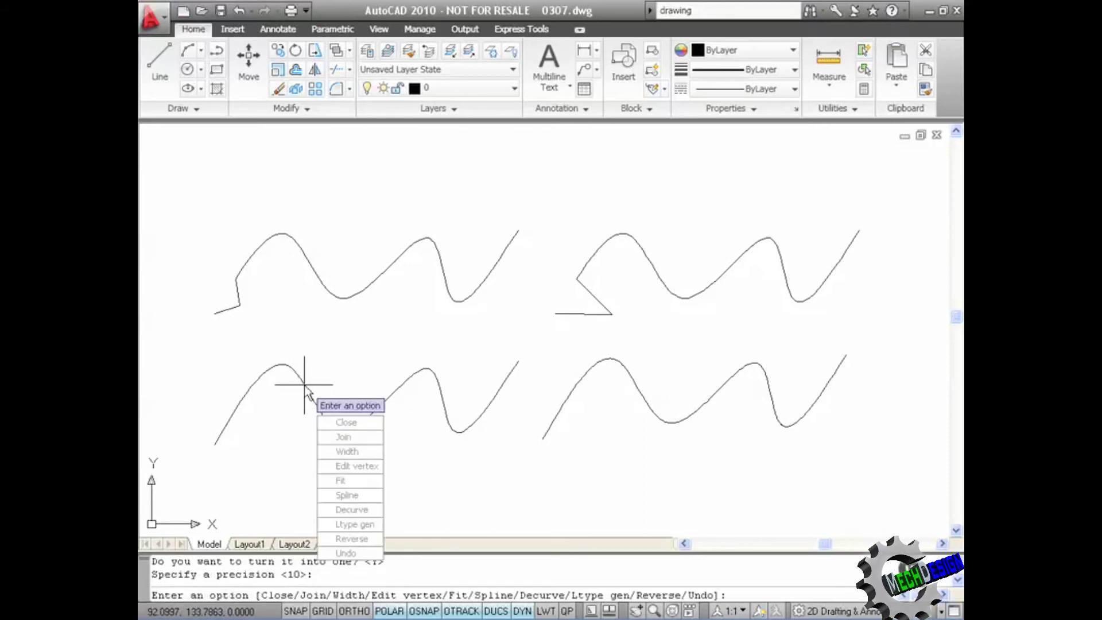
{"action": "key", "text": "Return"}
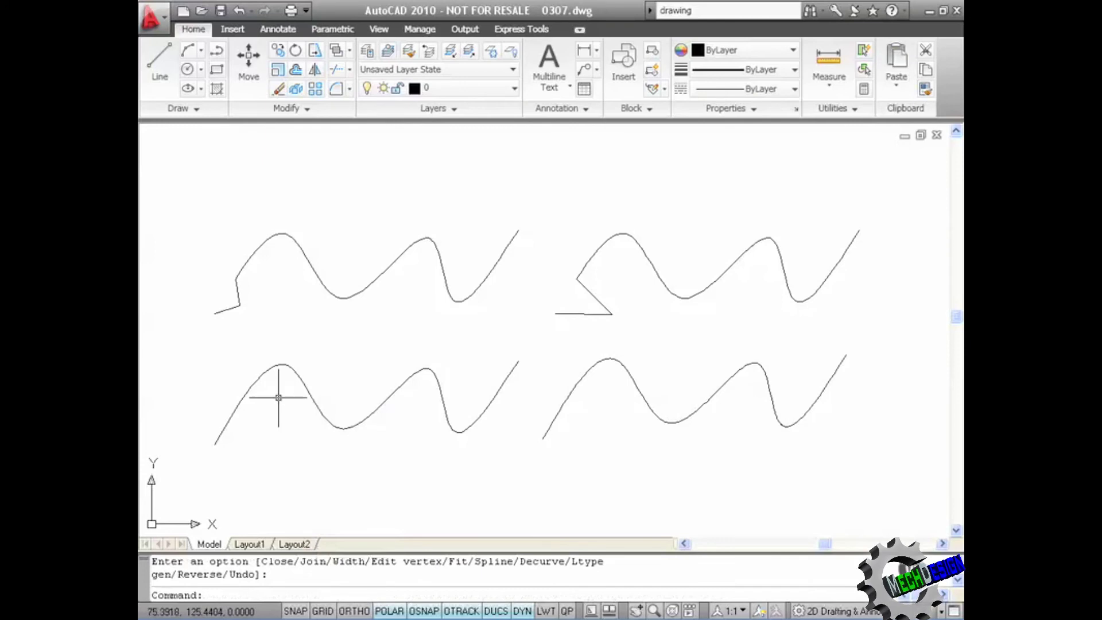
Move the lower-left polyline's end vertex to expose its straight line segments.
{"action": "left_click", "coordinate": [229, 421]}
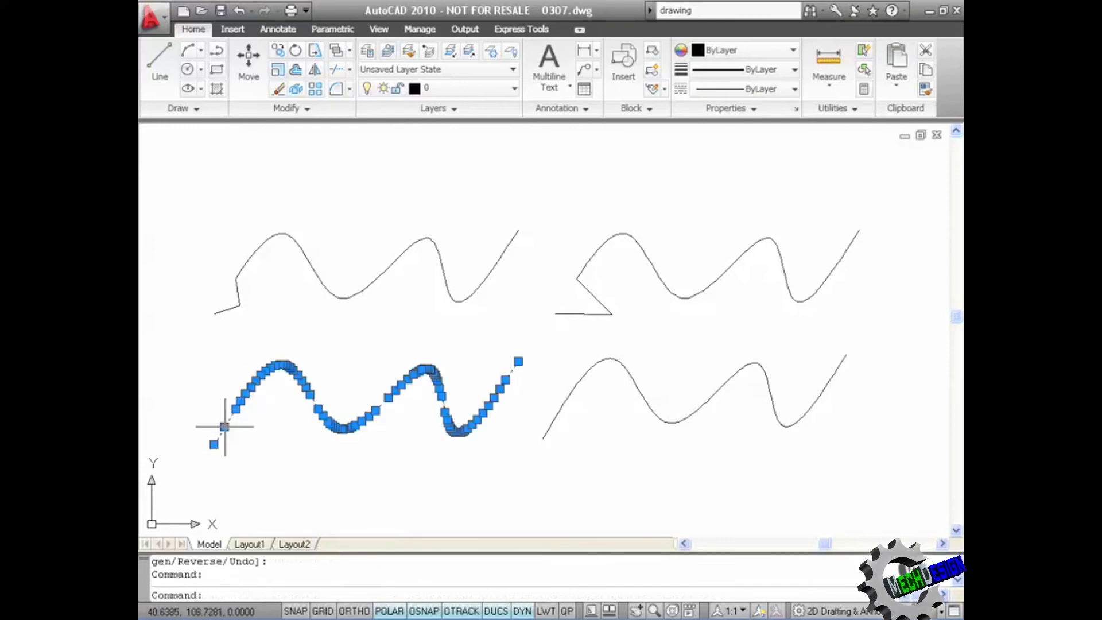
{"action": "left_click", "coordinate": [224, 426]}
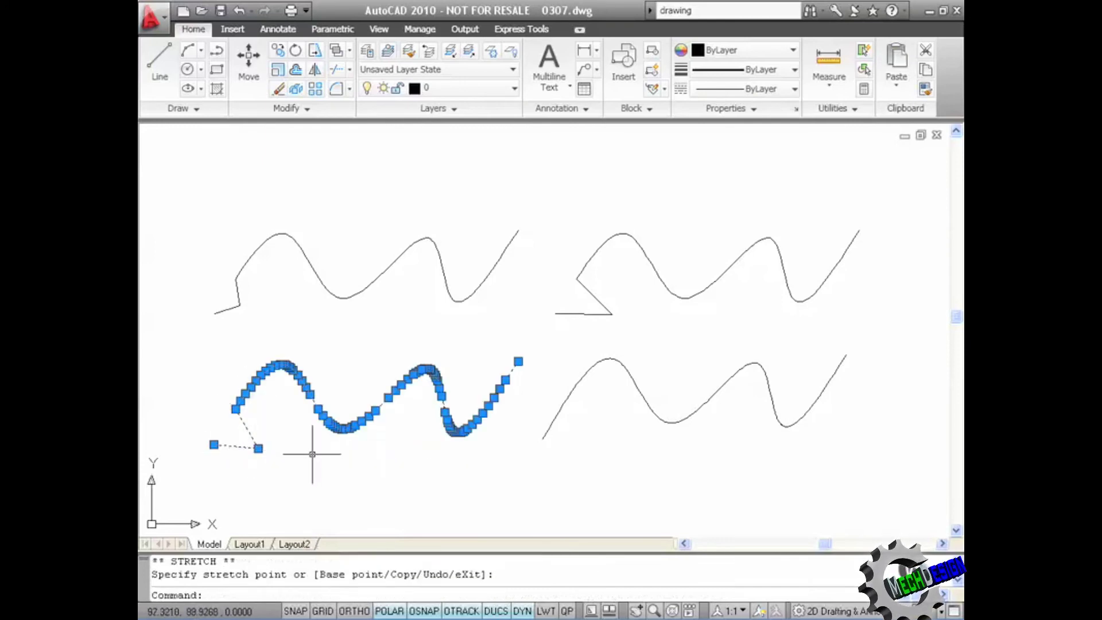
{"action": "key", "text": "Escape"}
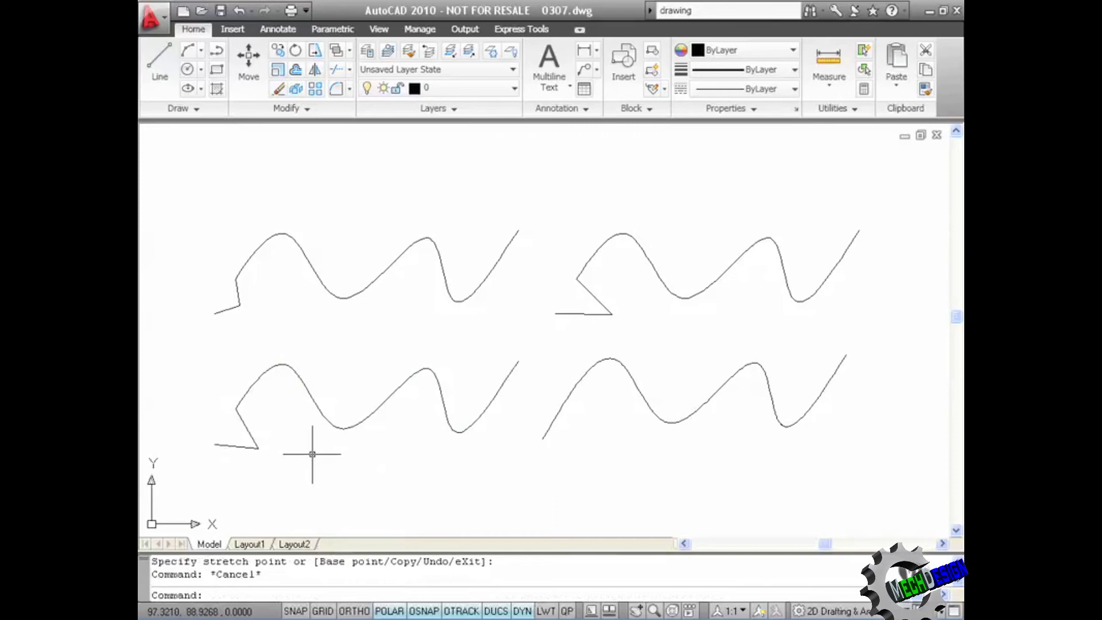
Set PLINECONVERTMODE to 1 so splines convert to arc segments.
{"action": "type", "text": "plinecon"}
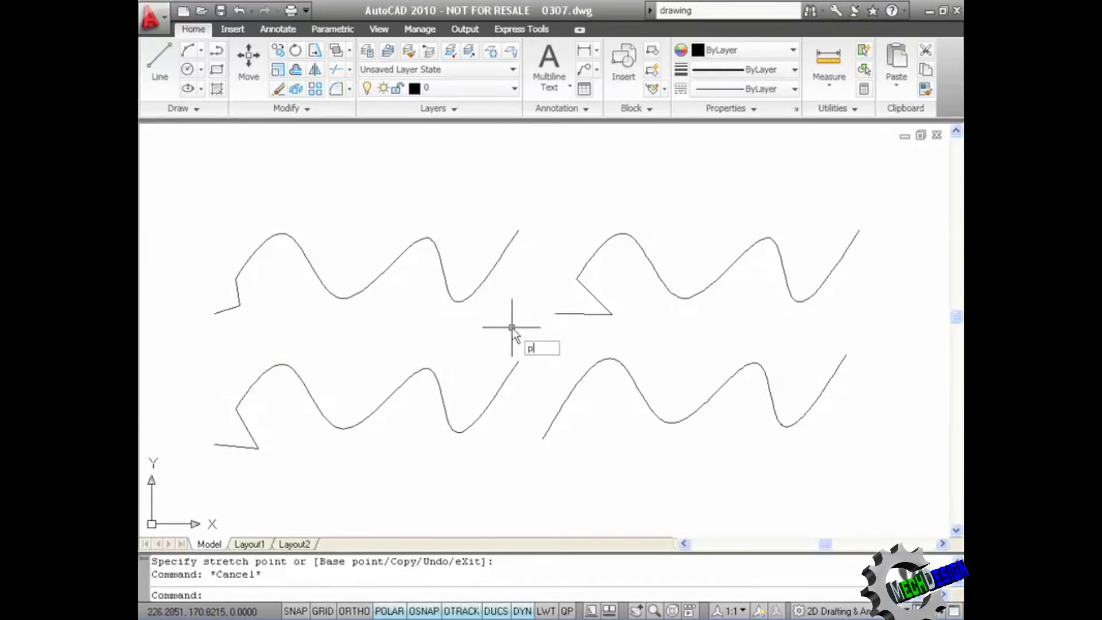
{"action": "type", "text": "vertmode"}
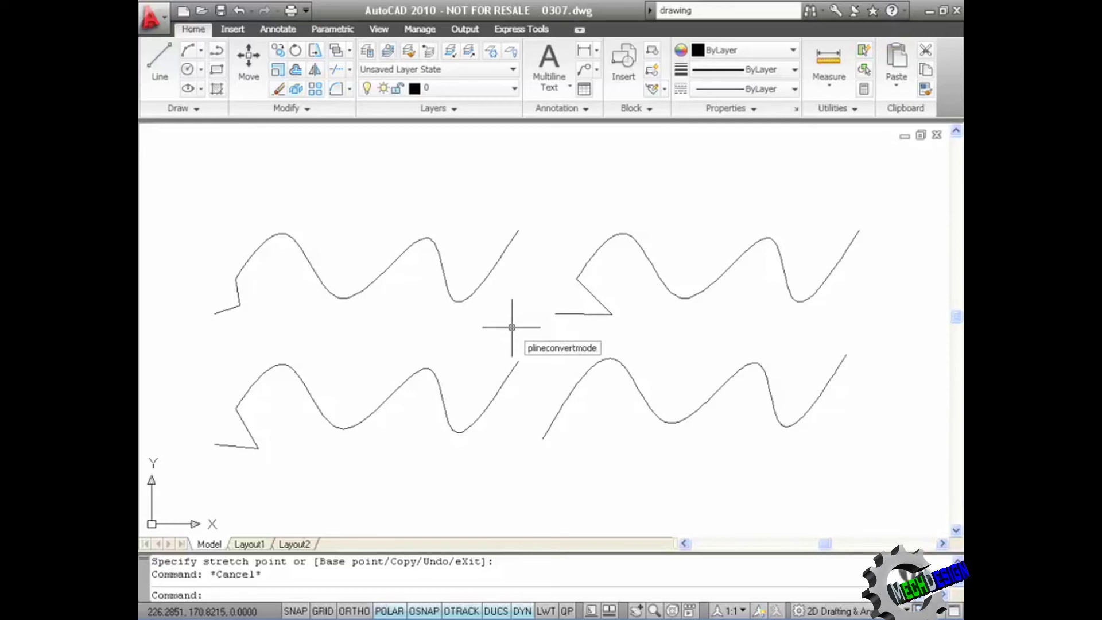
{"action": "key", "text": "Return"}
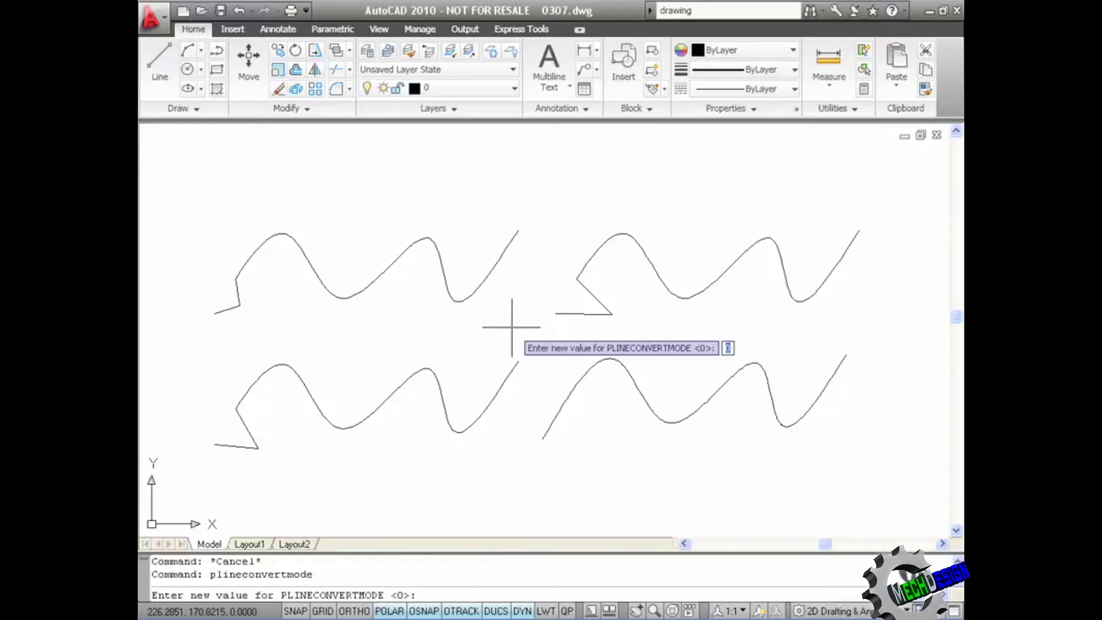
{"action": "type", "text": "1"}
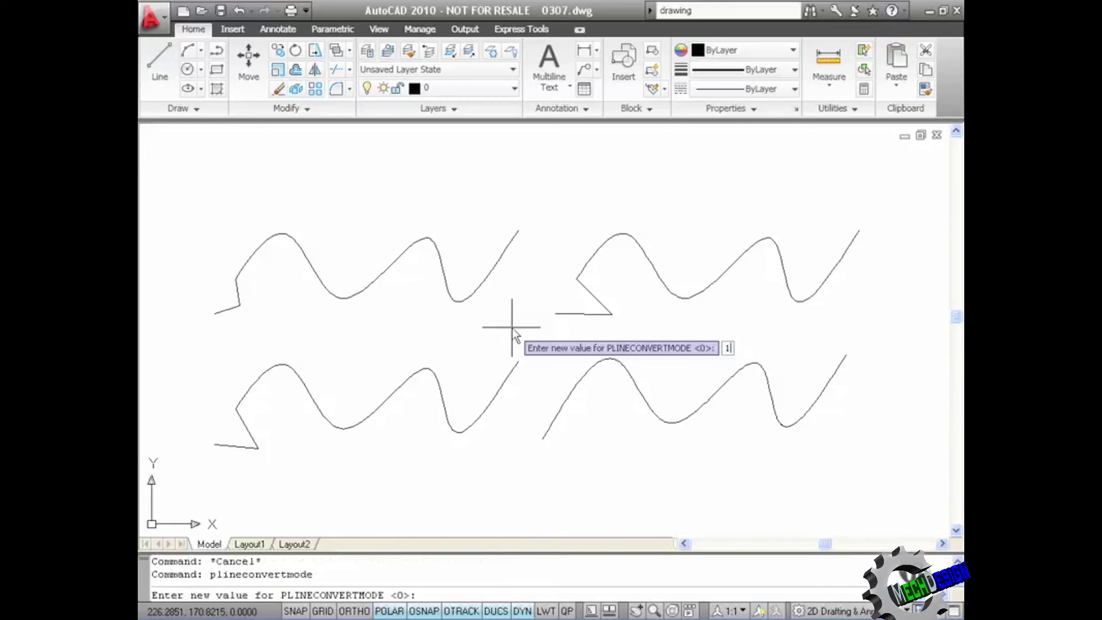
{"action": "key", "text": "Return"}
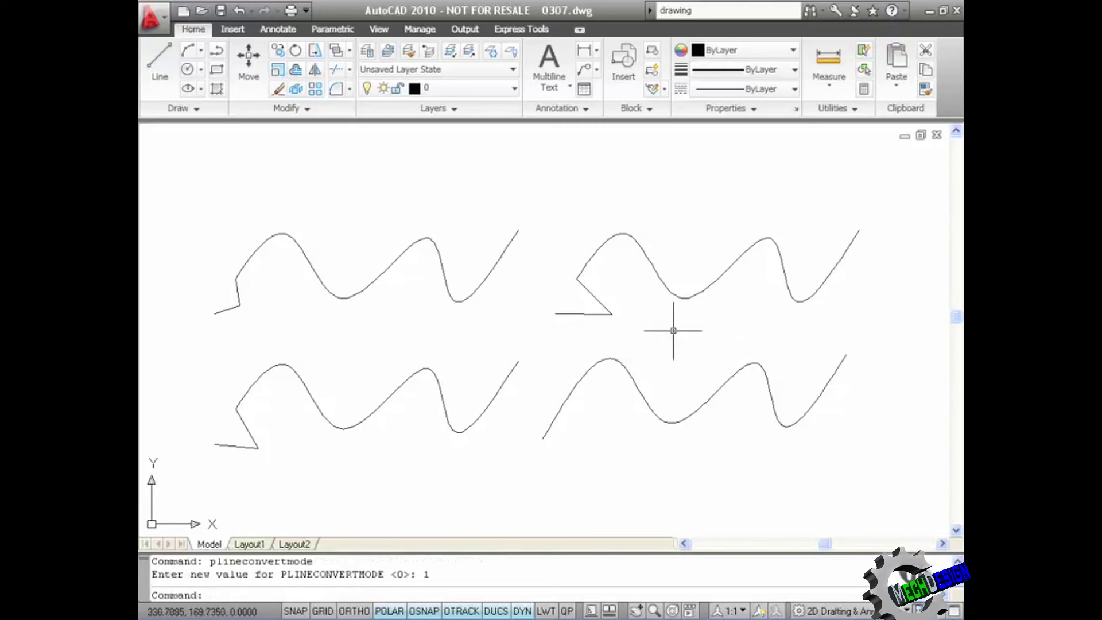
Convert the lower-right spline to a polyline at precision 10 with PEDIT.
{"action": "type", "text": "pe"}
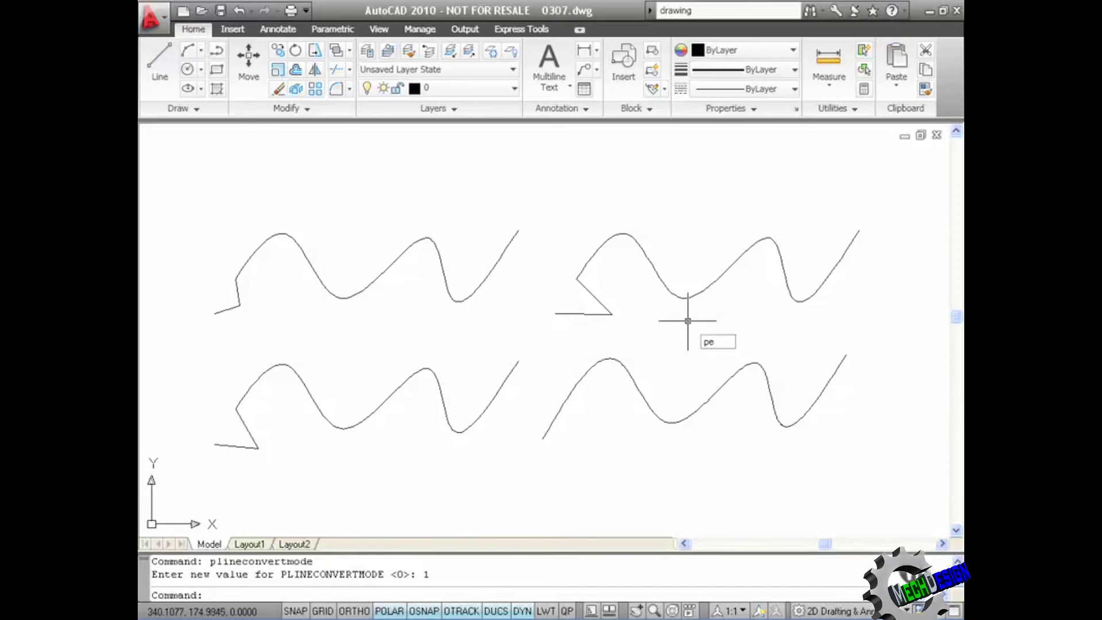
{"action": "key", "text": "Return"}
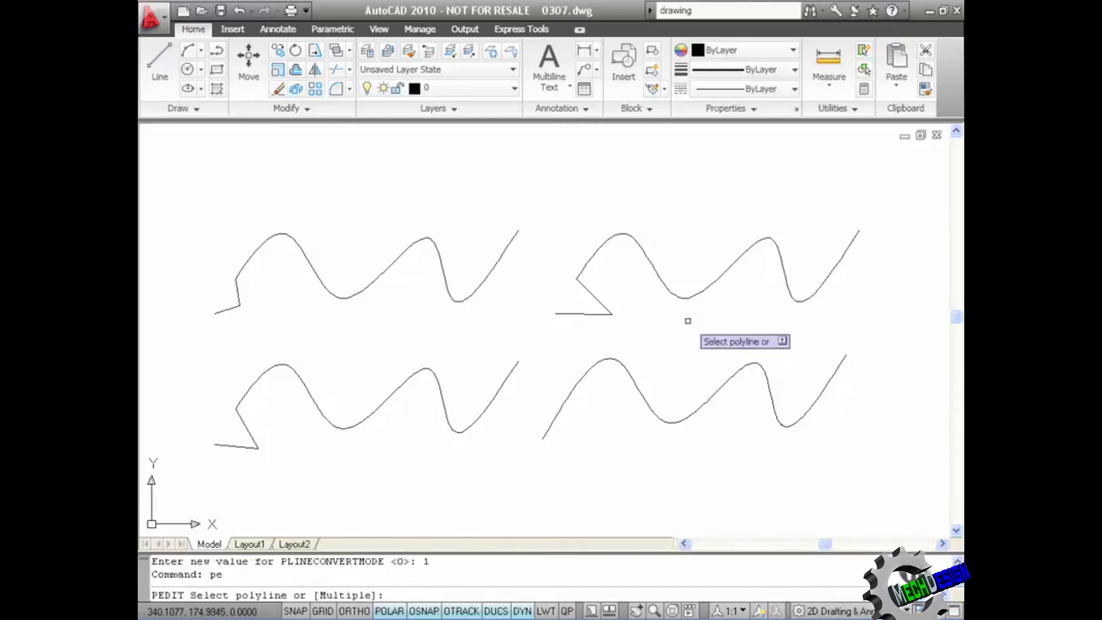
{"action": "left_click", "coordinate": [622, 365]}
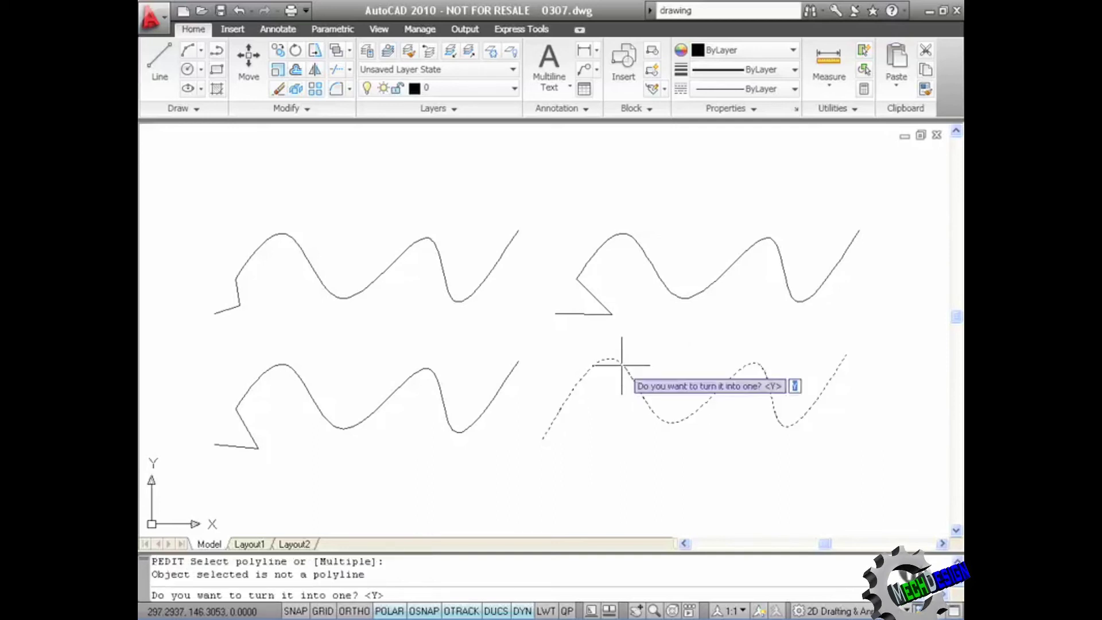
{"action": "key", "text": "Return"}
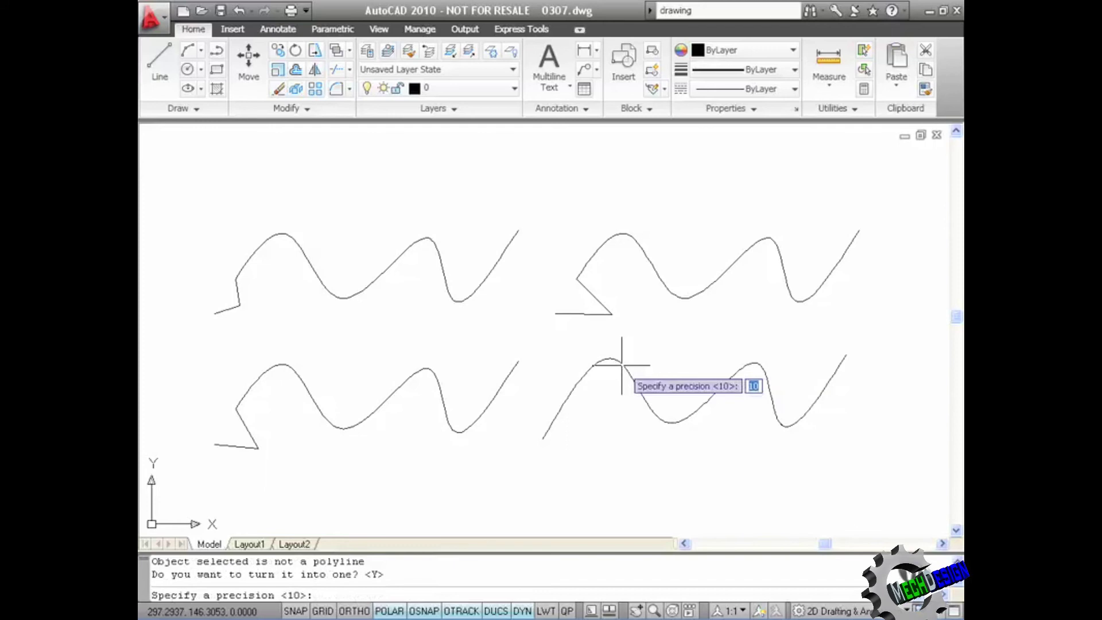
{"action": "key", "text": "Return"}
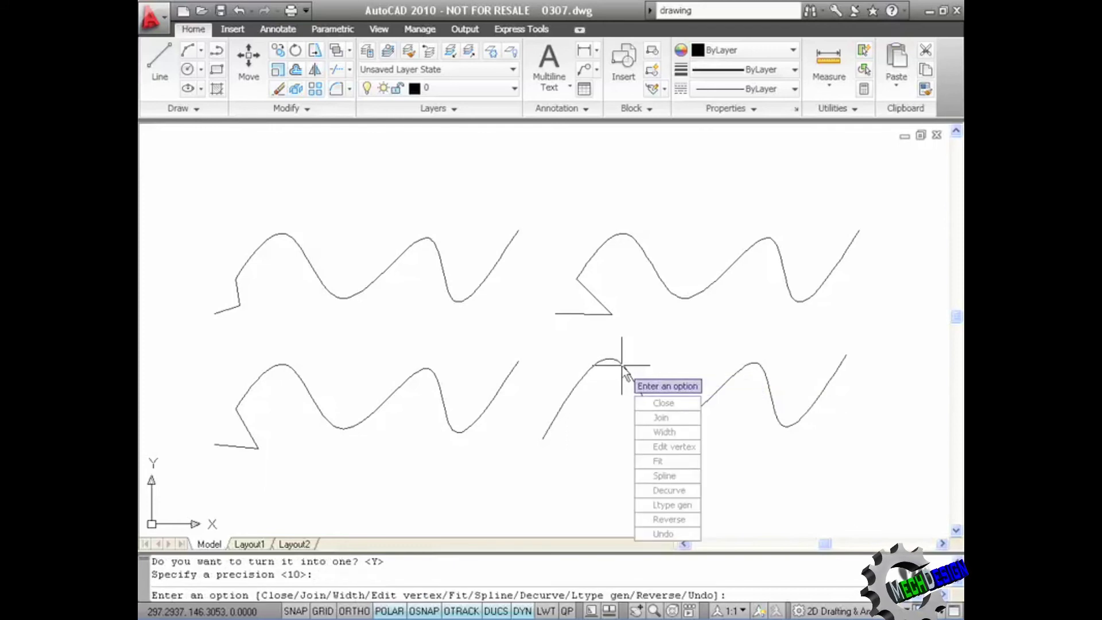
{"action": "key", "text": "Return"}
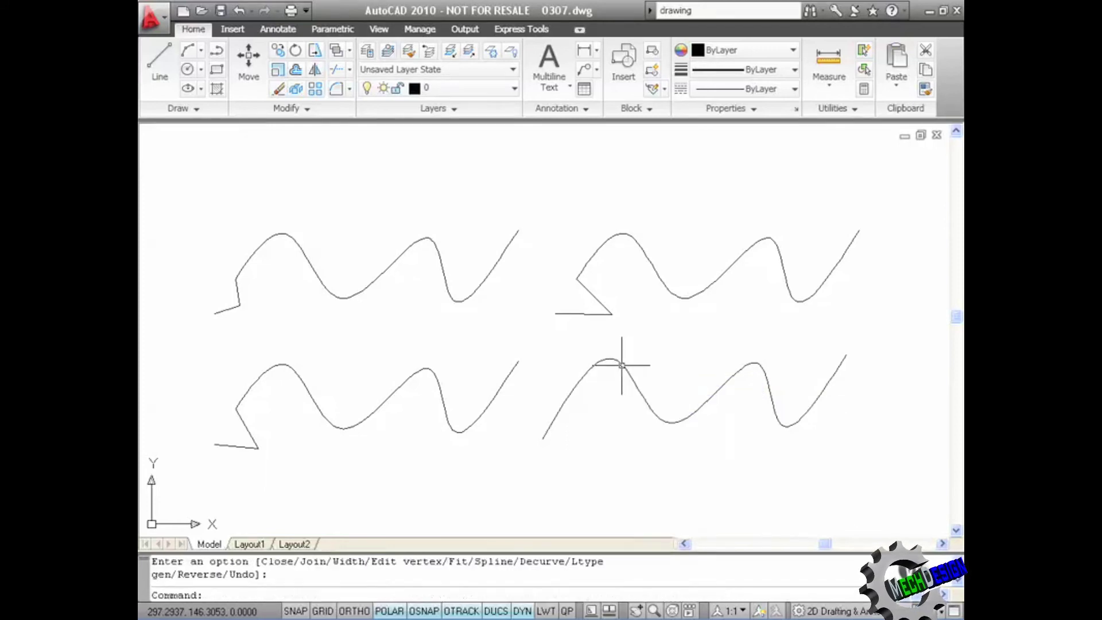
Stretch the lower-right polyline's end vertex down-right, showing the end bends as an arc.
{"action": "scroll", "coordinate": [563, 428], "scroll_direction": "up", "scroll_amount": 5}
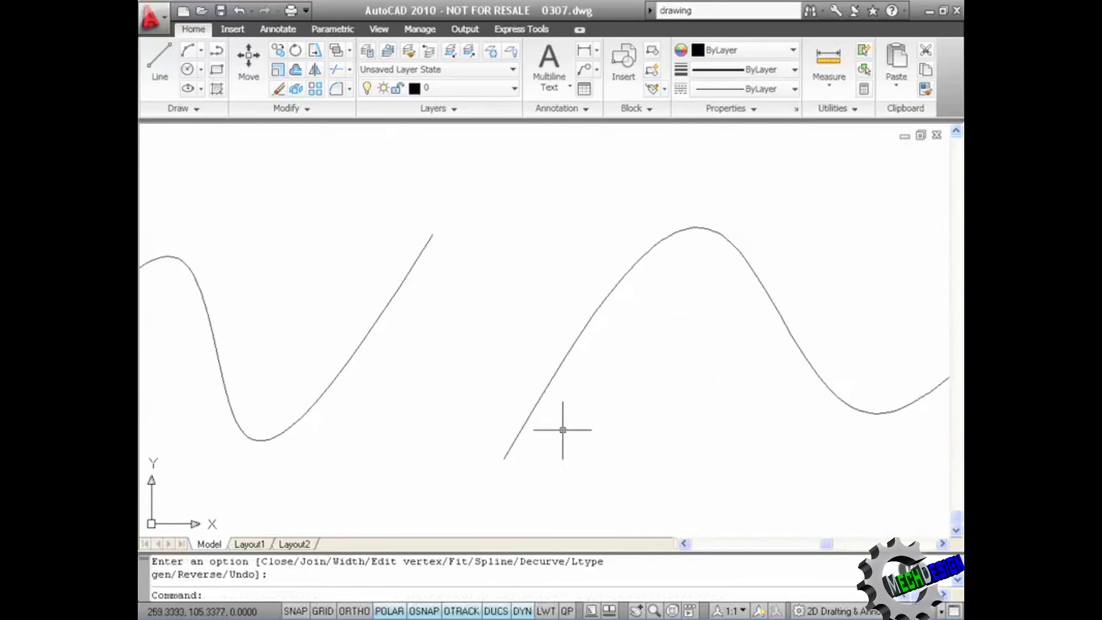
{"action": "left_click", "coordinate": [565, 357]}
{"action": "left_click", "coordinate": [519, 432]}
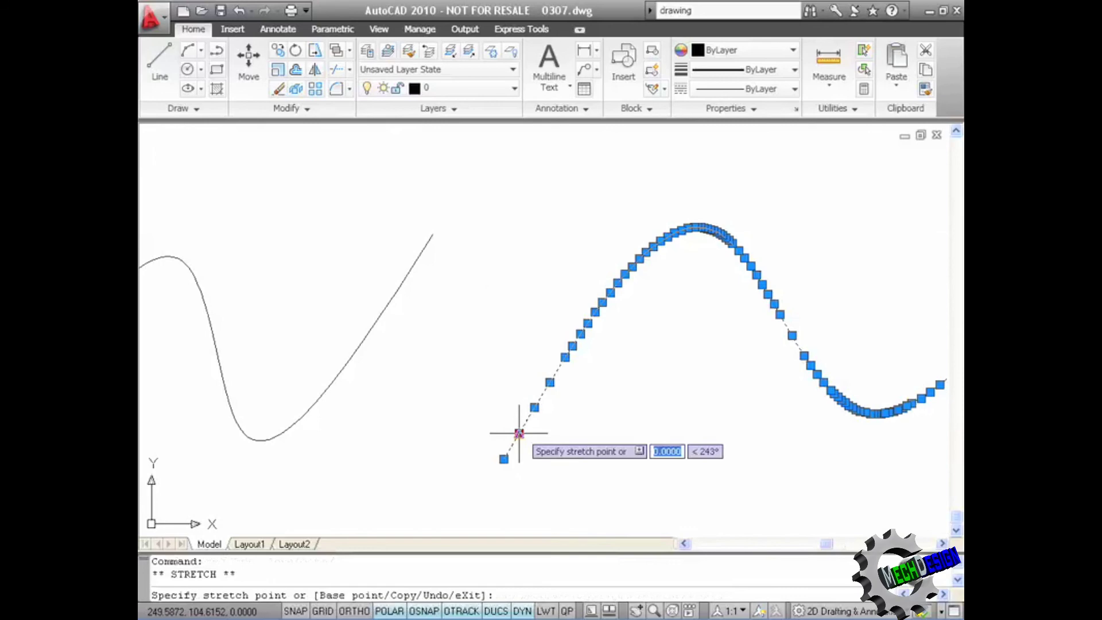
{"action": "left_click", "coordinate": [574, 464]}
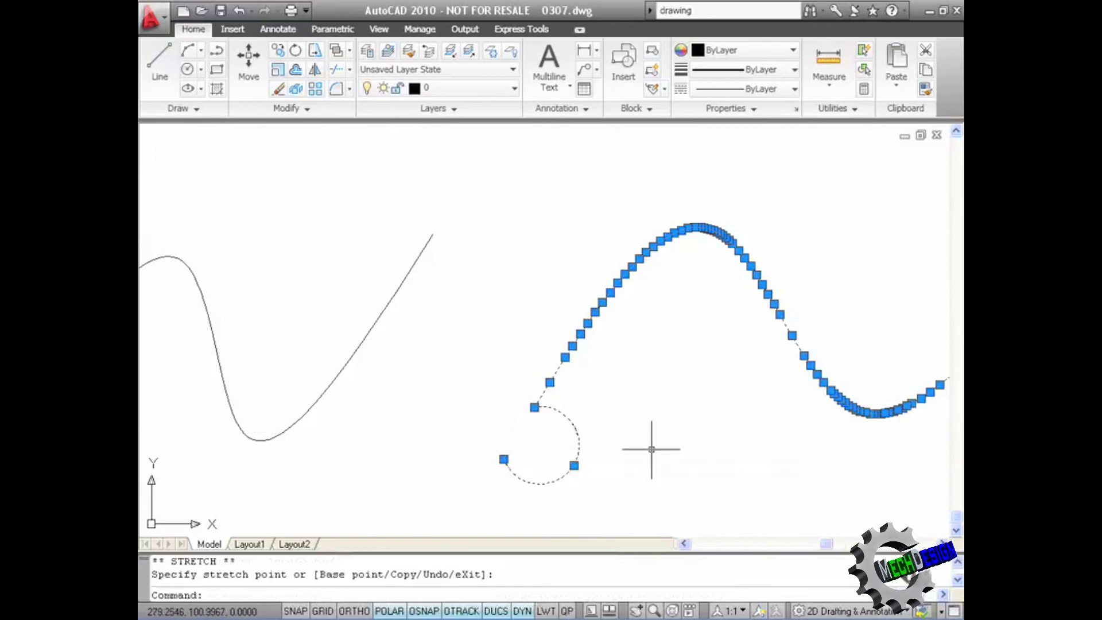